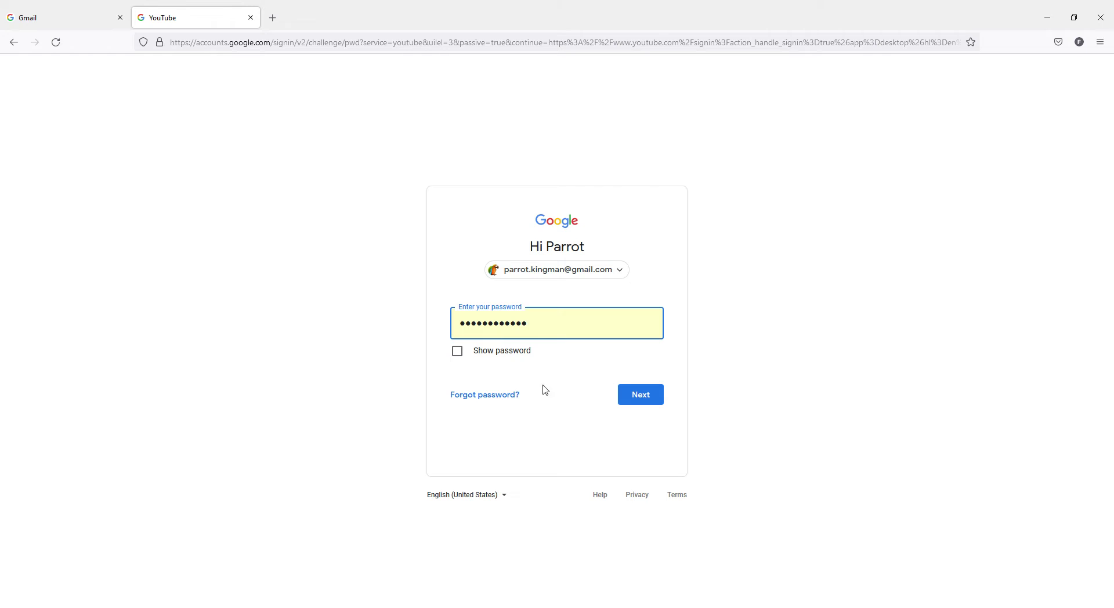
- Submit the account password to sign in to YouTube
double_click(551, 332)
click(649, 396)
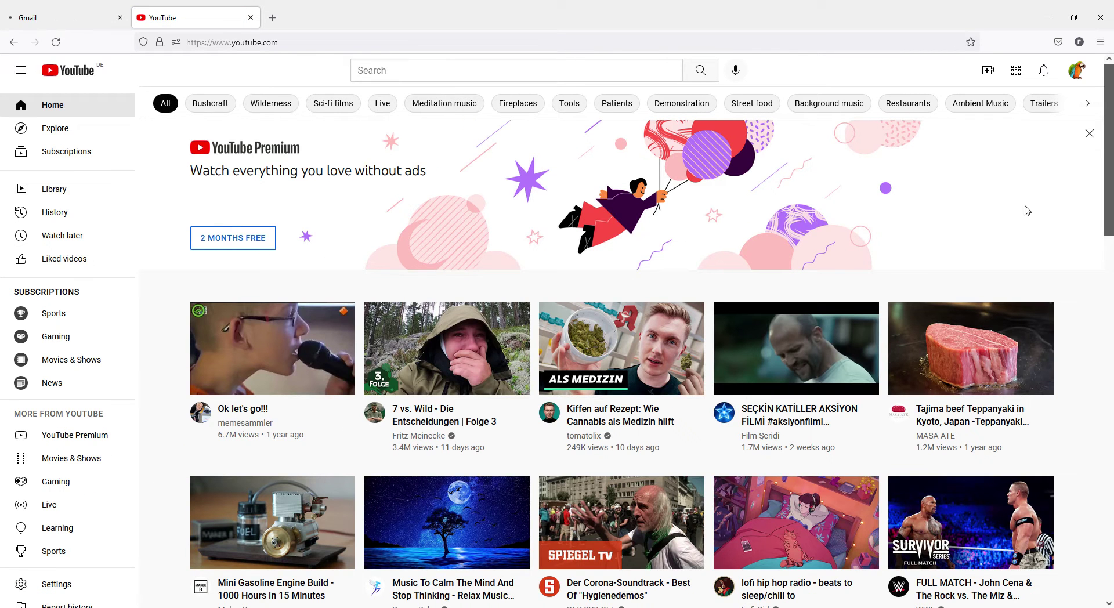
- Create a channel under the suggested name, with the uploaded cockatiel photo as its cropped profile picture
click(1077, 72)
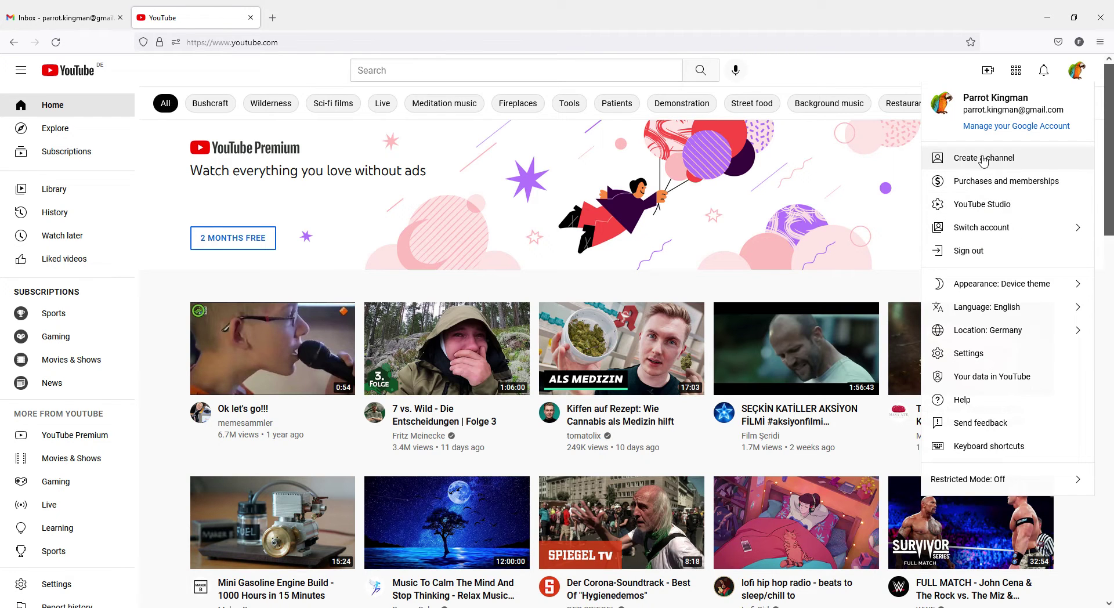
click(1003, 162)
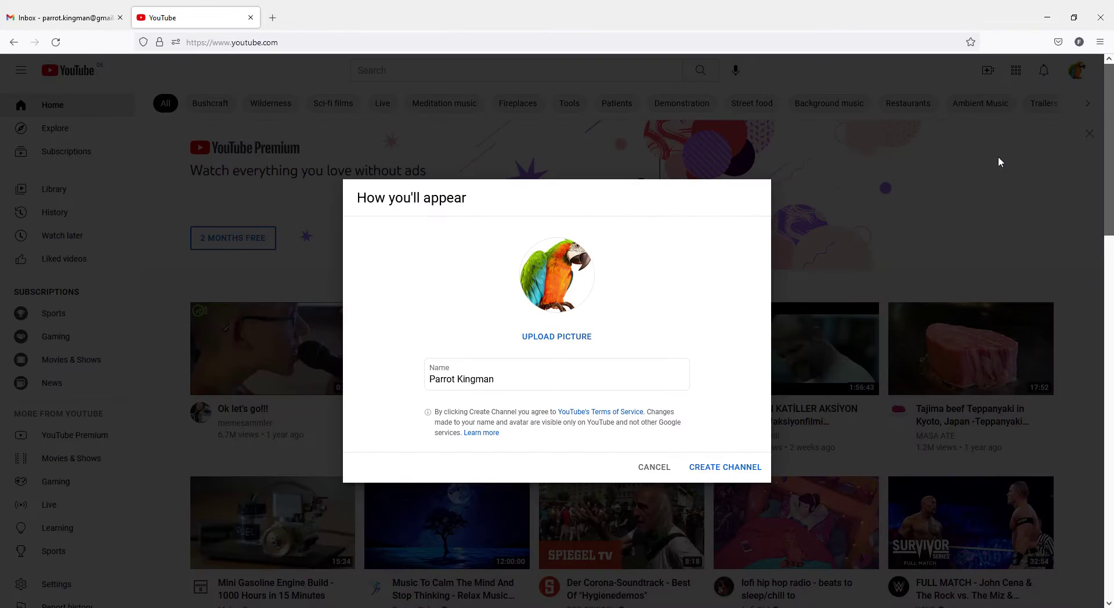
click(560, 338)
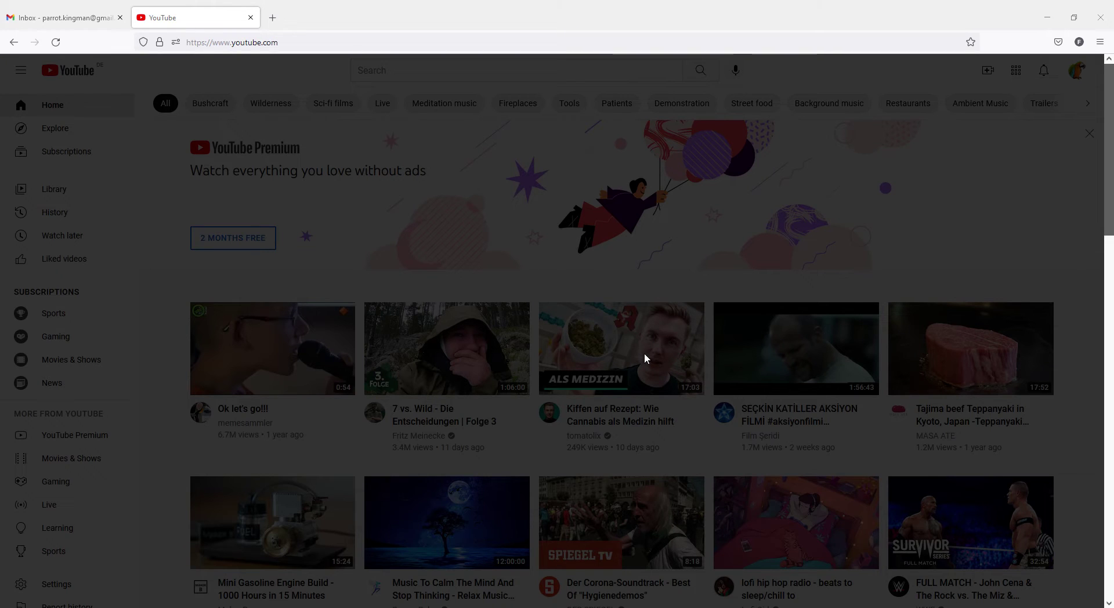
drag(582, 345, 573, 339)
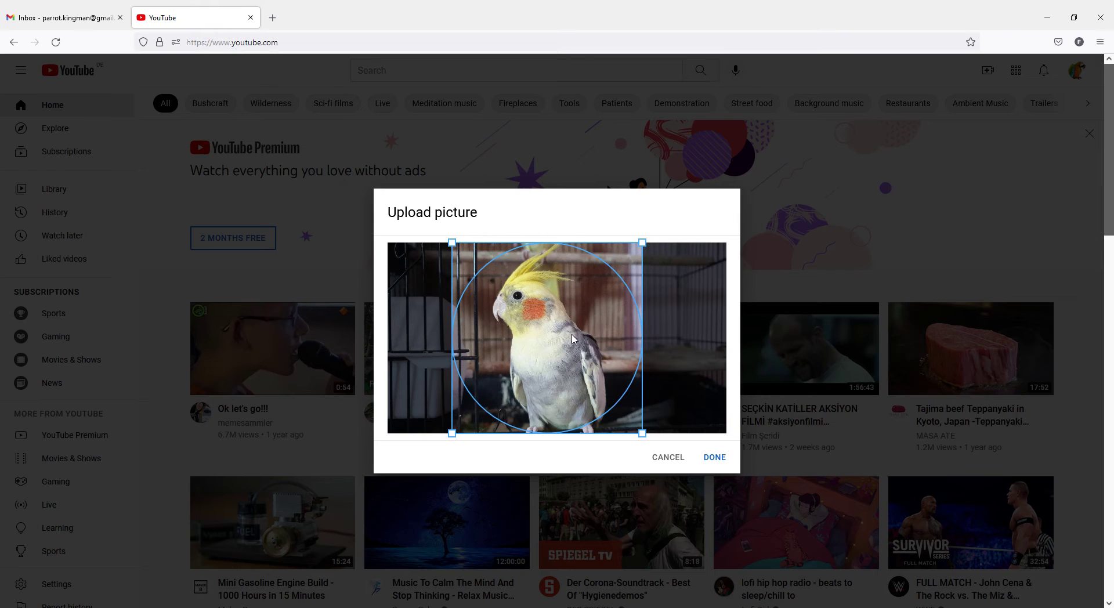
click(715, 458)
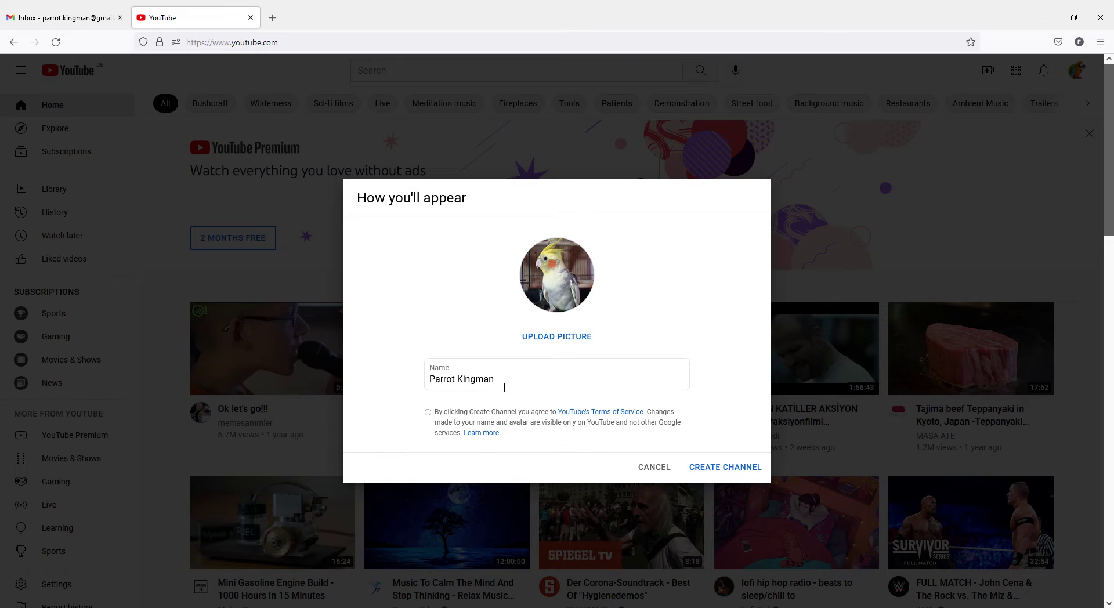
click(533, 385)
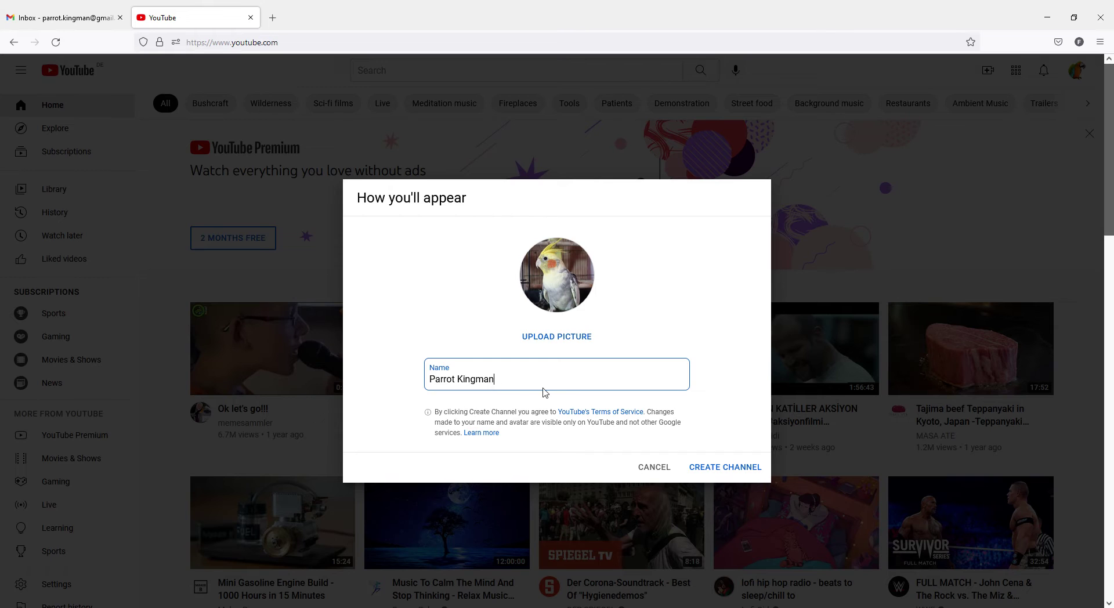
click(725, 468)
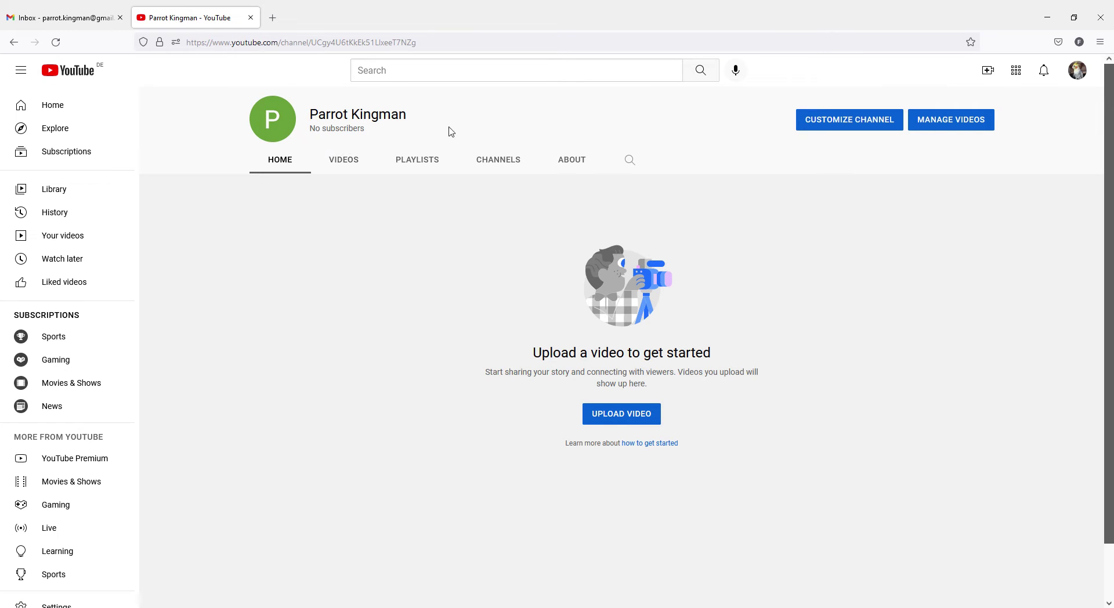
- Open the channel's branding settings and try to upload a banner image and a video watermark
click(279, 126)
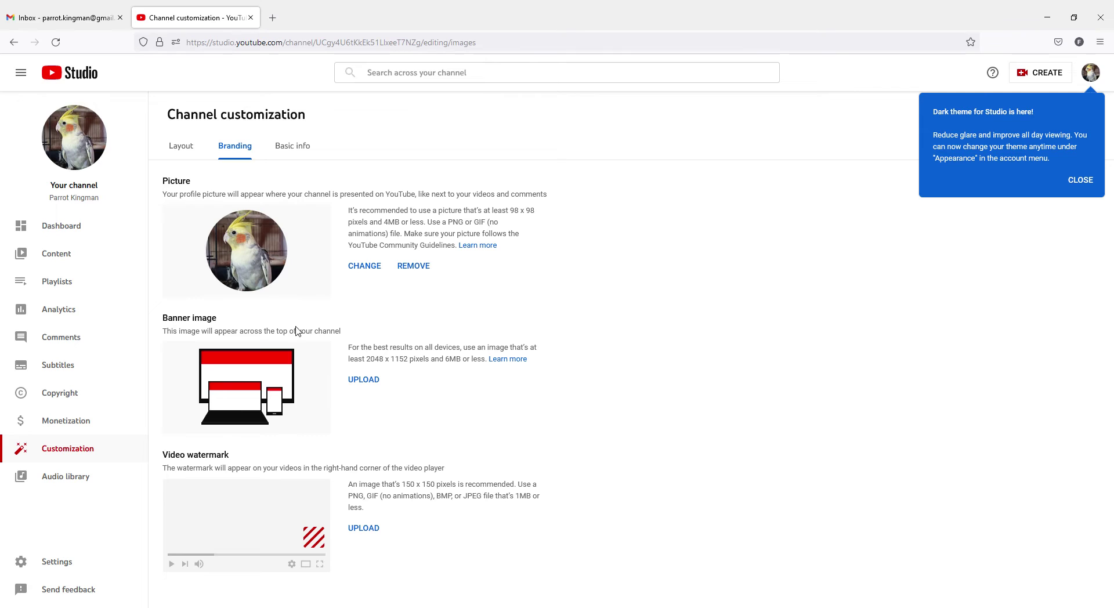
click(370, 385)
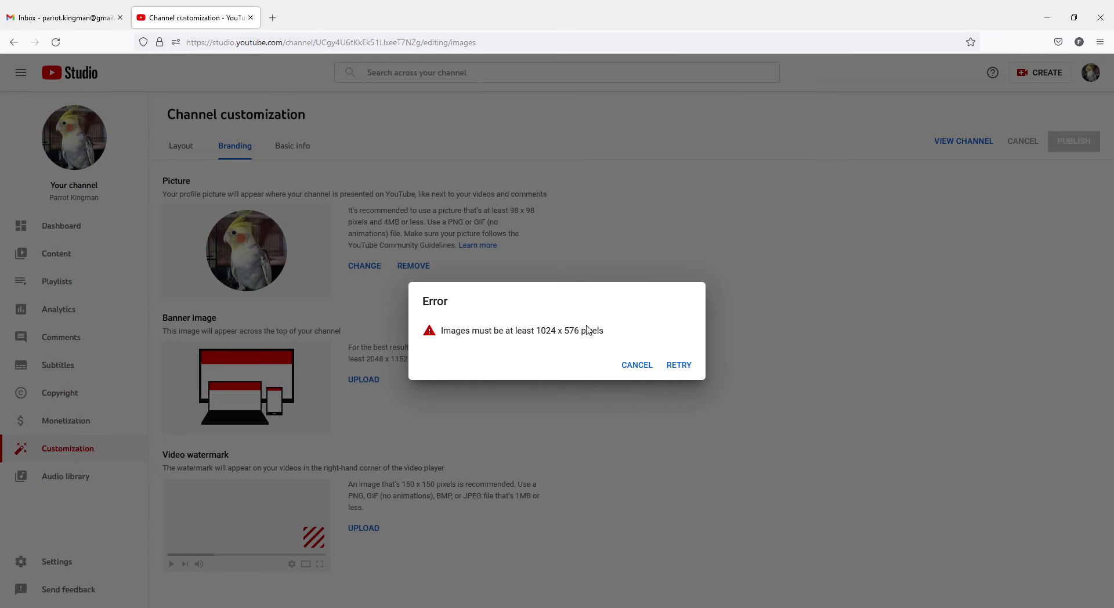
drag(605, 335, 443, 338)
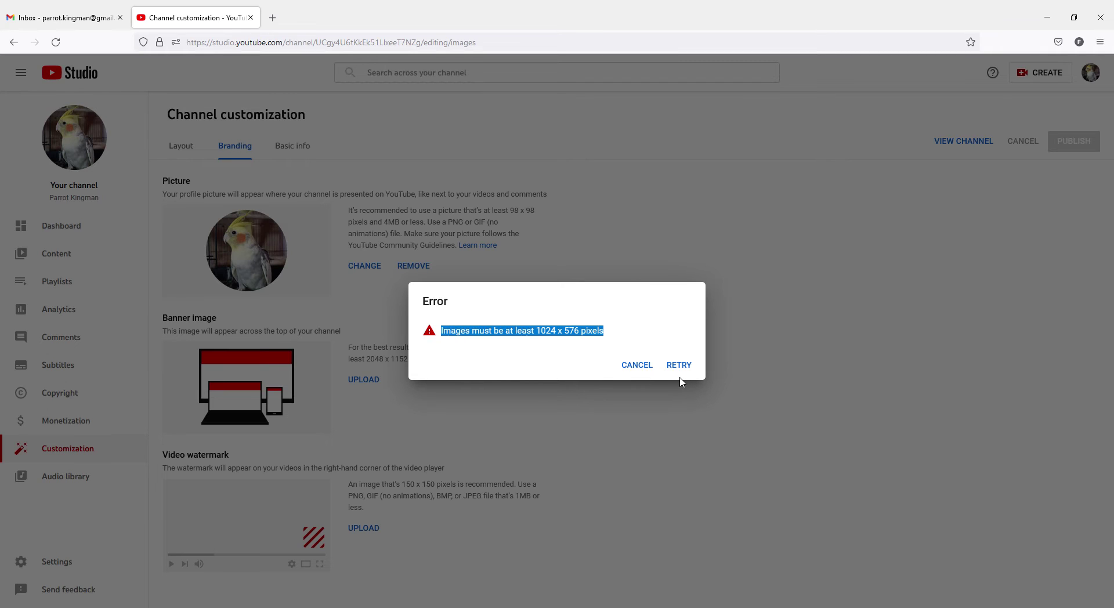
click(636, 366)
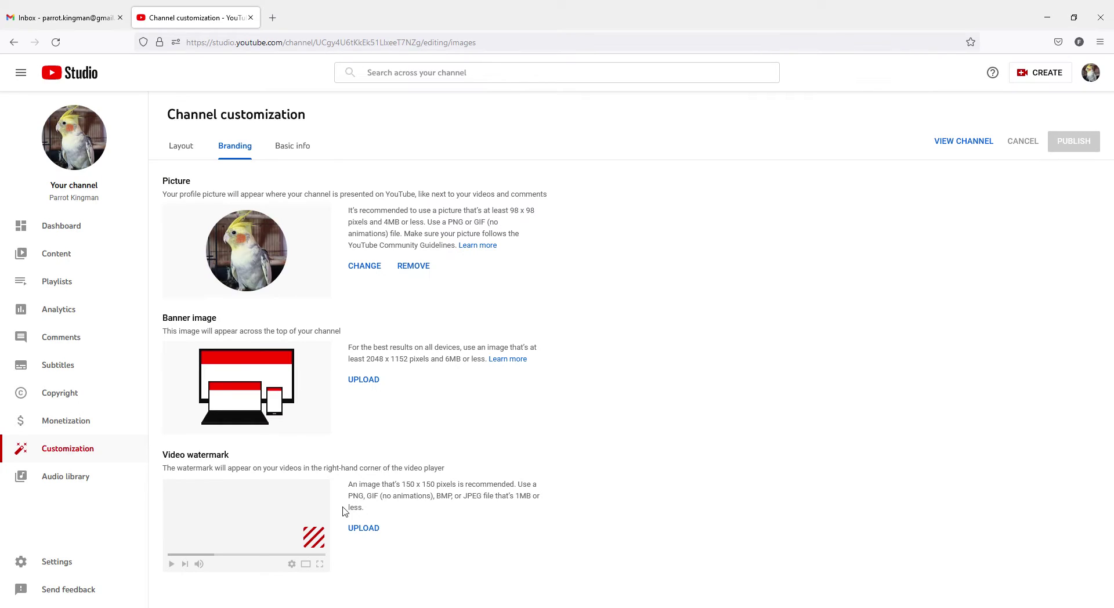
click(363, 528)
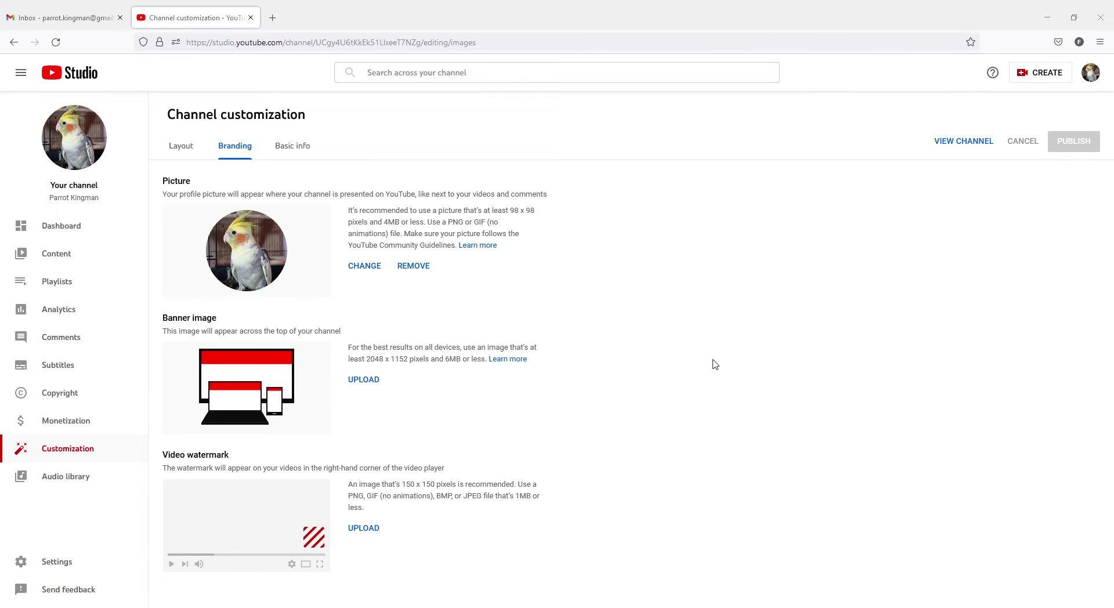
- Enter "Best Clips of Parrot" as the channel description in the basic info
click(293, 146)
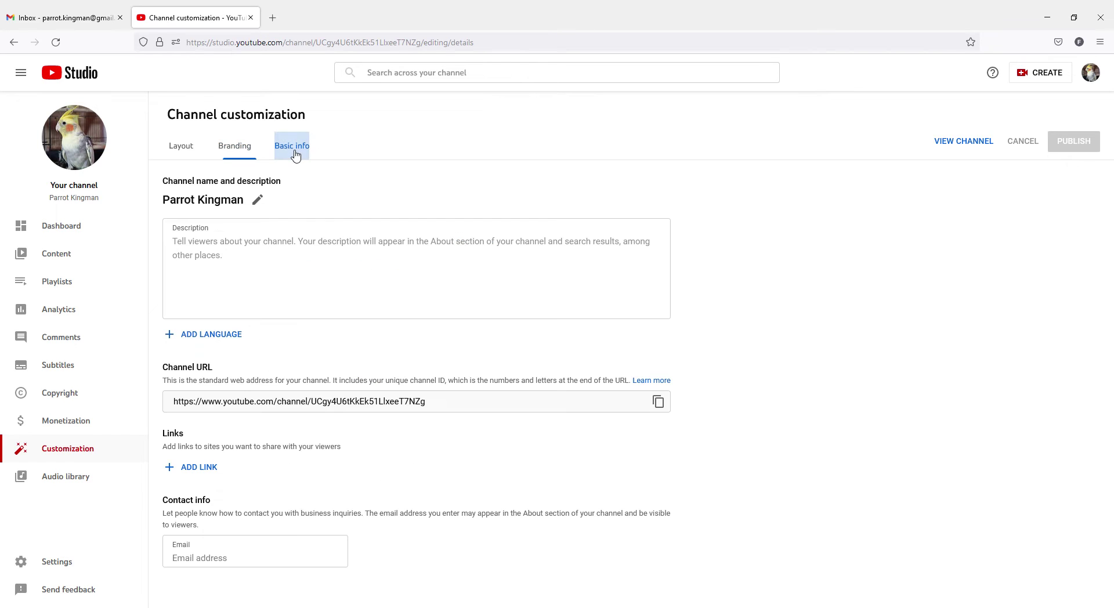
click(338, 276)
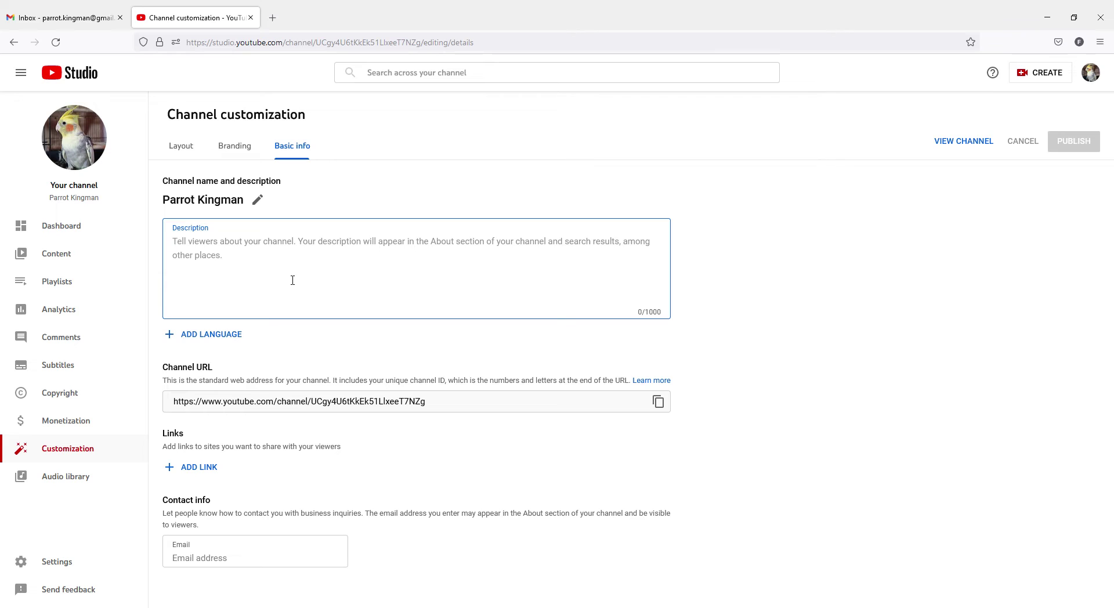
text(Best Clips of Parrot)
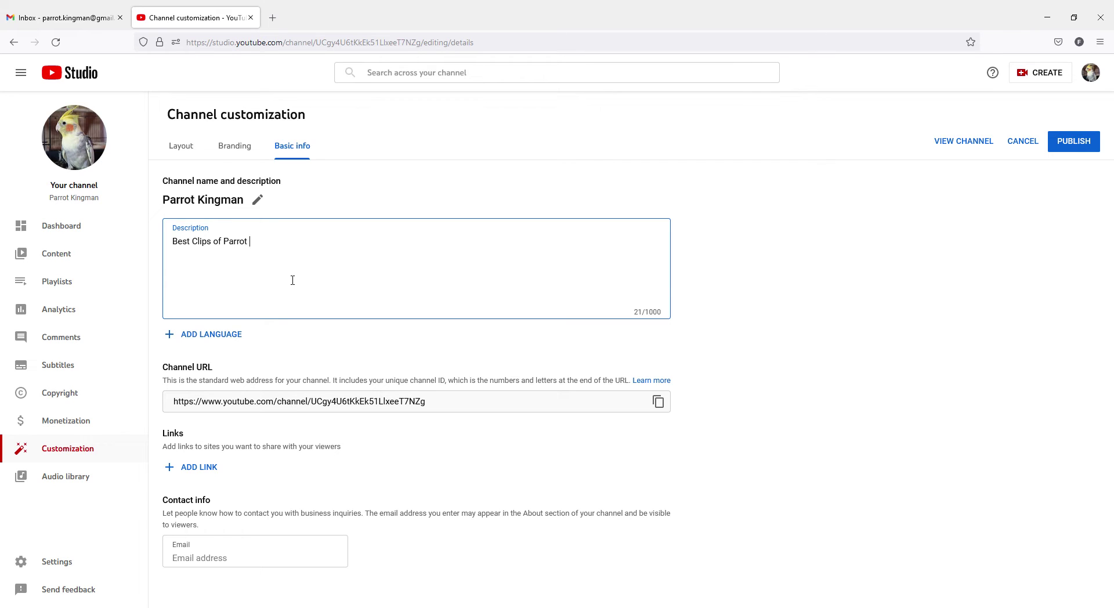
text(>)
key(BackSpace)
- Review the channel layout options and the video chooser for the non-subscriber channel trailer, without choosing a video
click(239, 150)
click(181, 152)
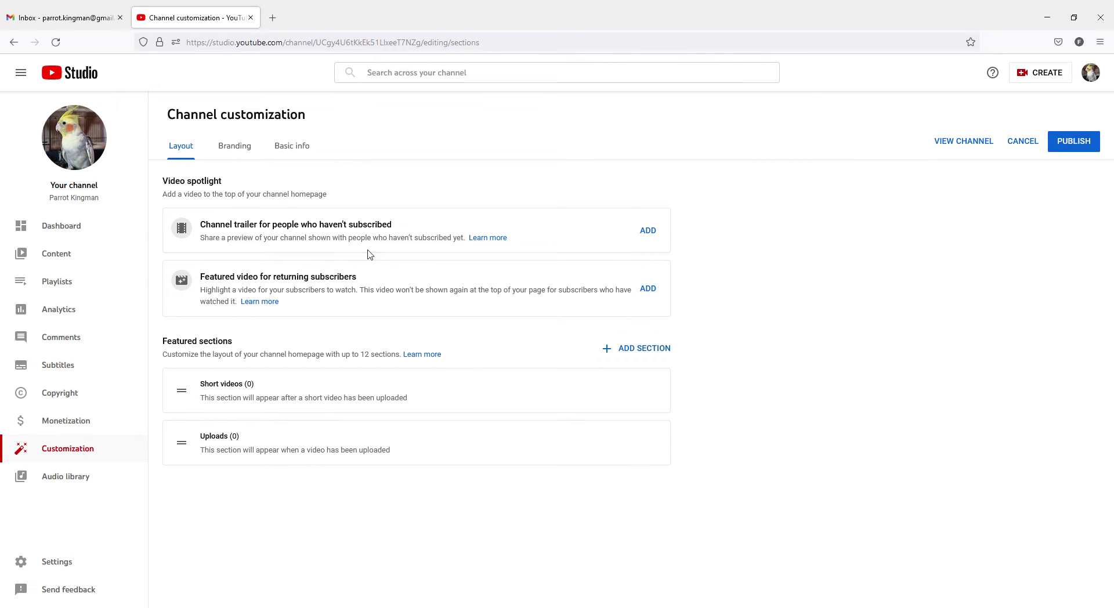
click(648, 231)
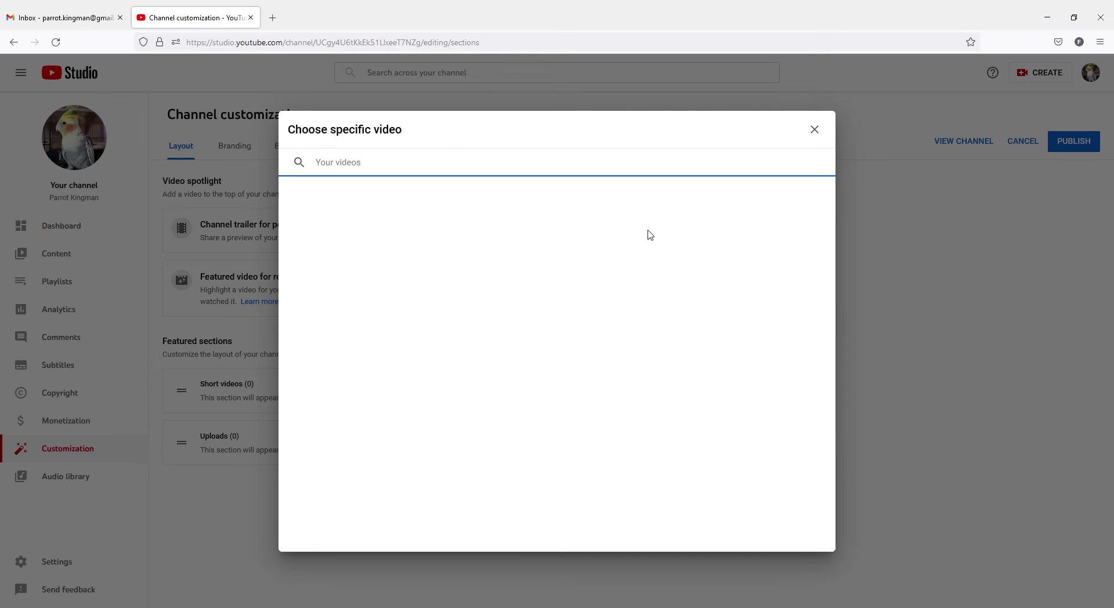
triple_click(467, 142)
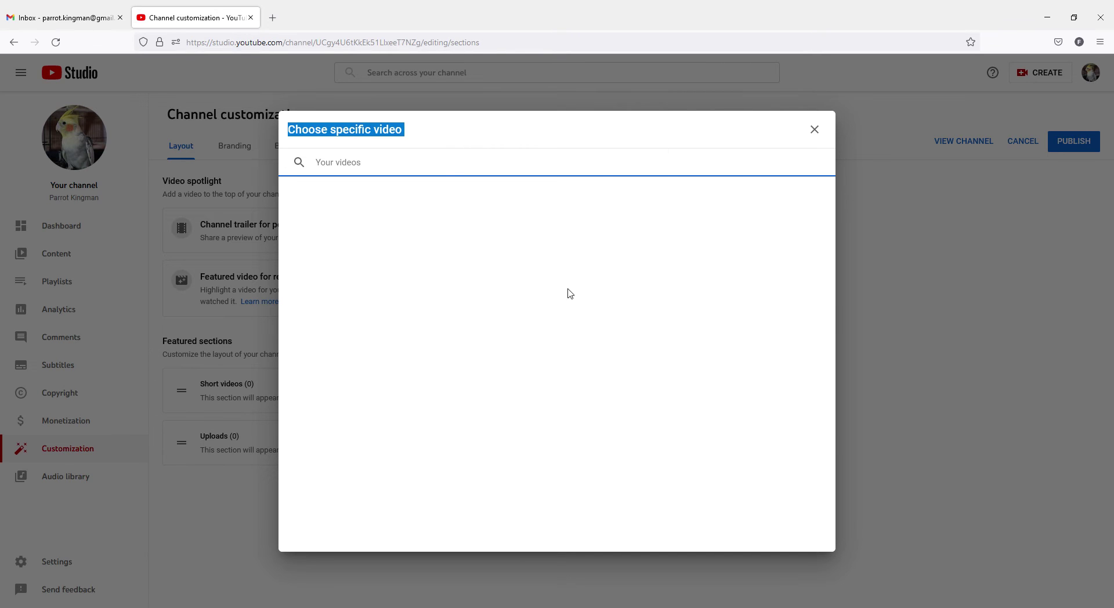
click(814, 130)
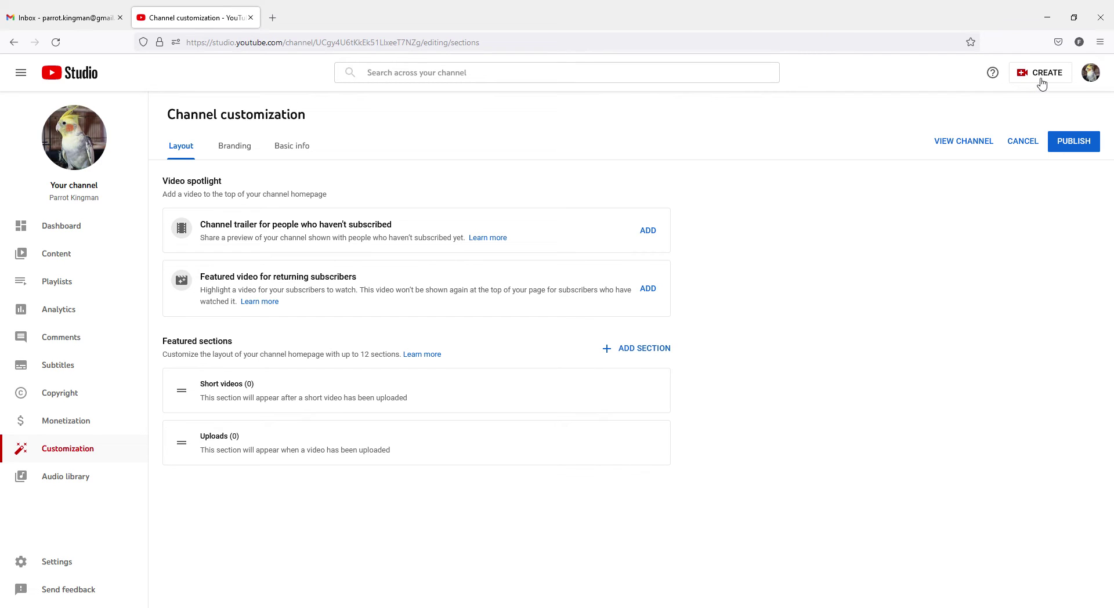
- Discard the unpublished customization changes and open the channel dashboard to view its analytics
click(60, 226)
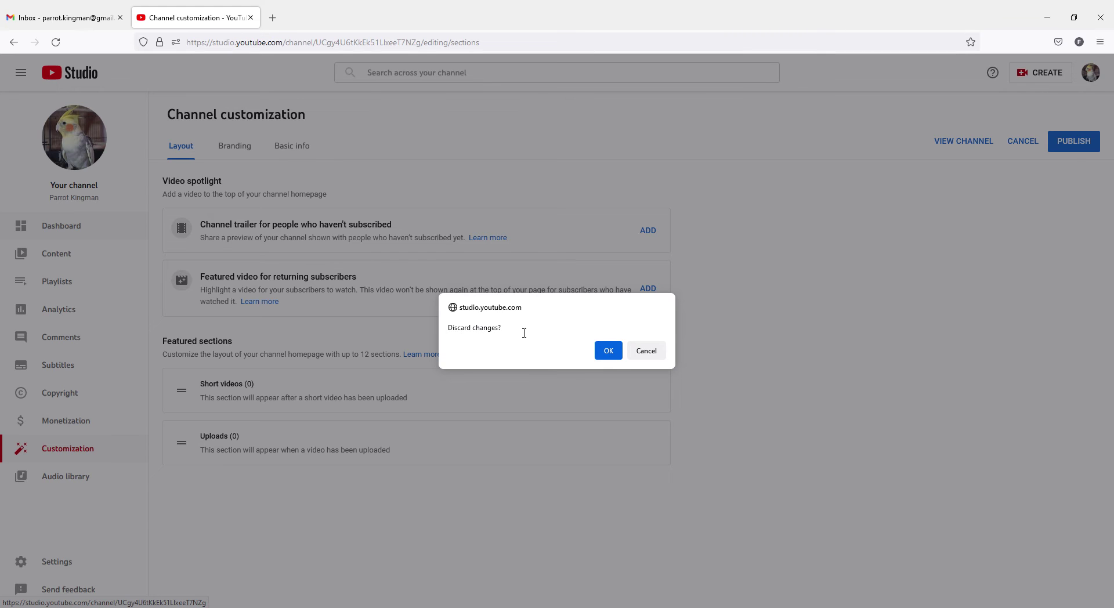
click(615, 350)
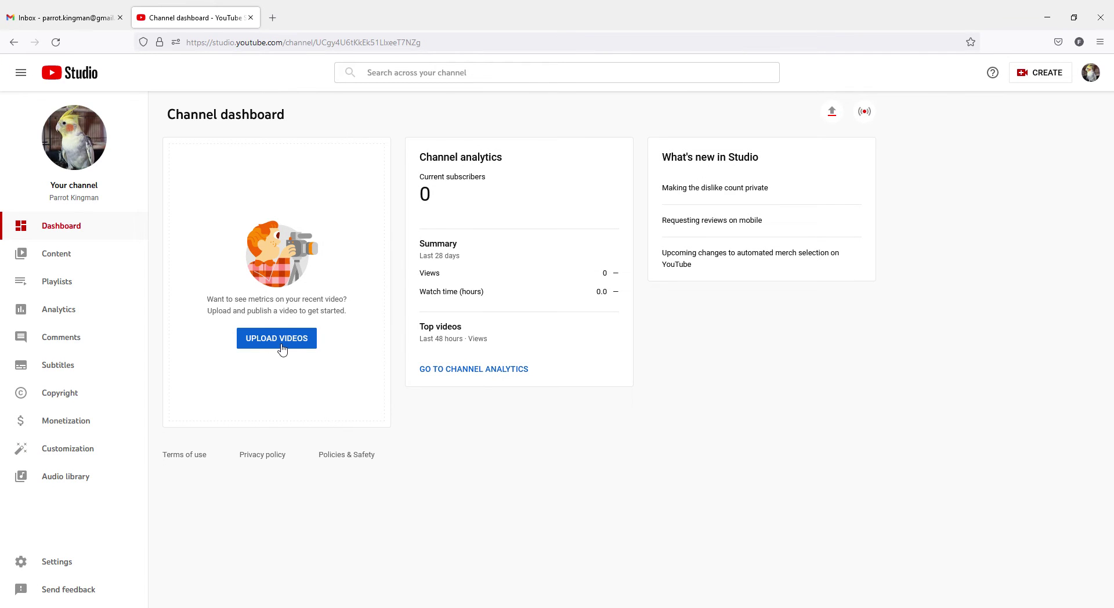
drag(448, 196, 425, 198)
drag(524, 166, 412, 167)
drag(582, 201, 419, 198)
click(549, 208)
- Upload the video file 20211030_123530.mp4 to the channel
click(284, 344)
click(555, 400)
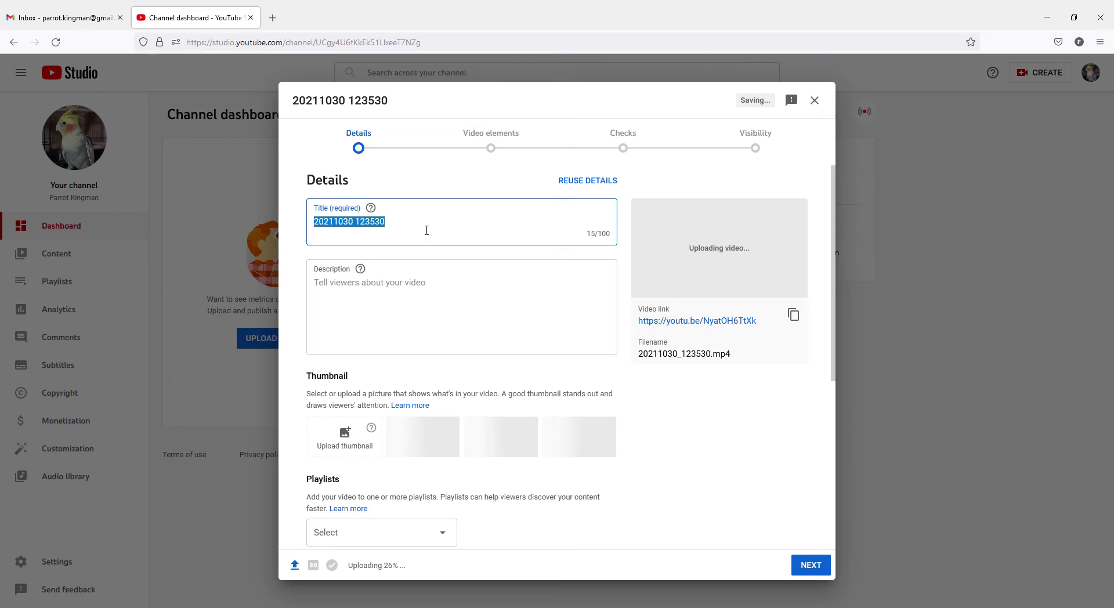
- Replace the video's title with "First Video Of My Lovely Parrot"
key(BackSpace)
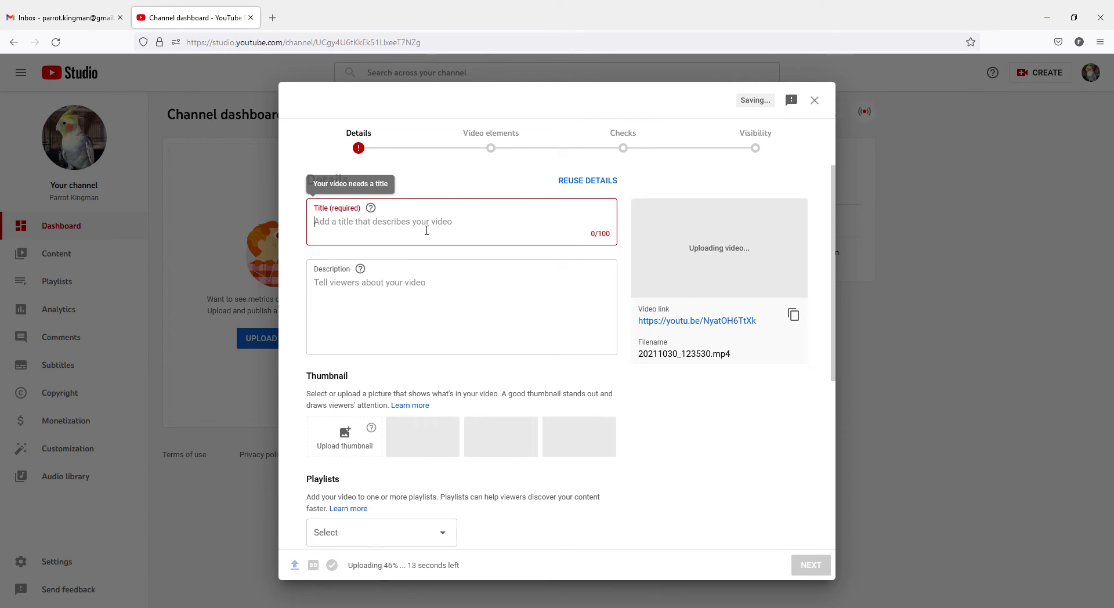
text(F)
key(BackSpace)
text(F)
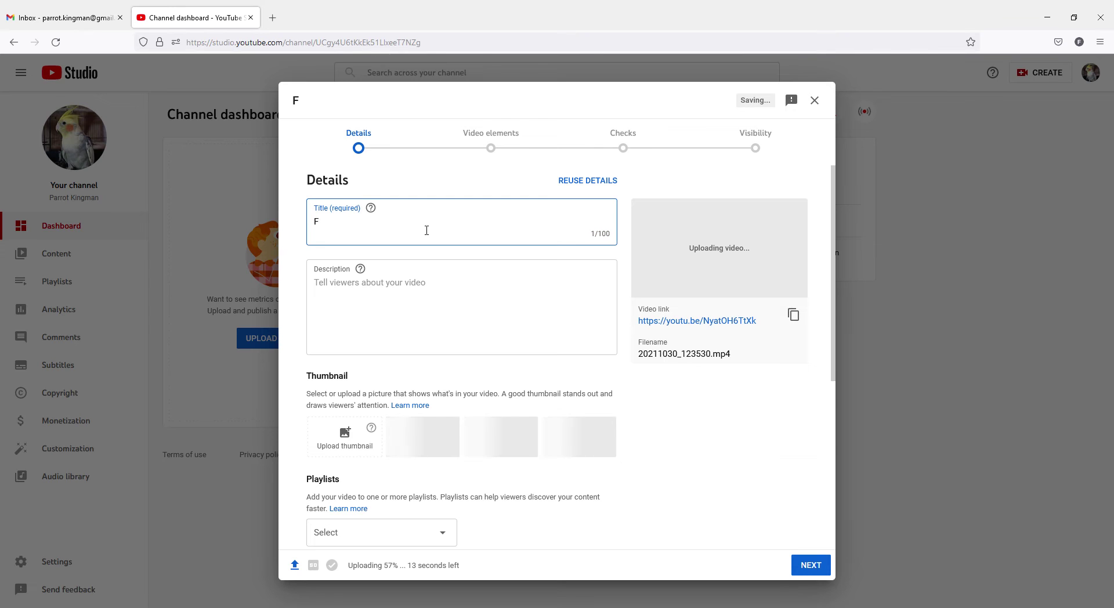
text(irst )
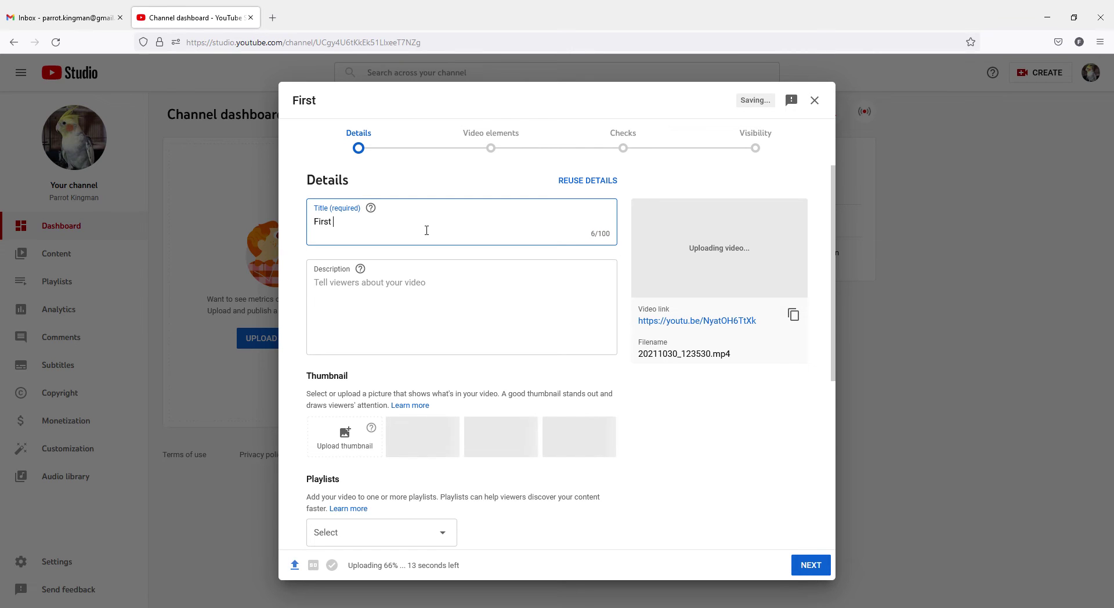
text(Video )
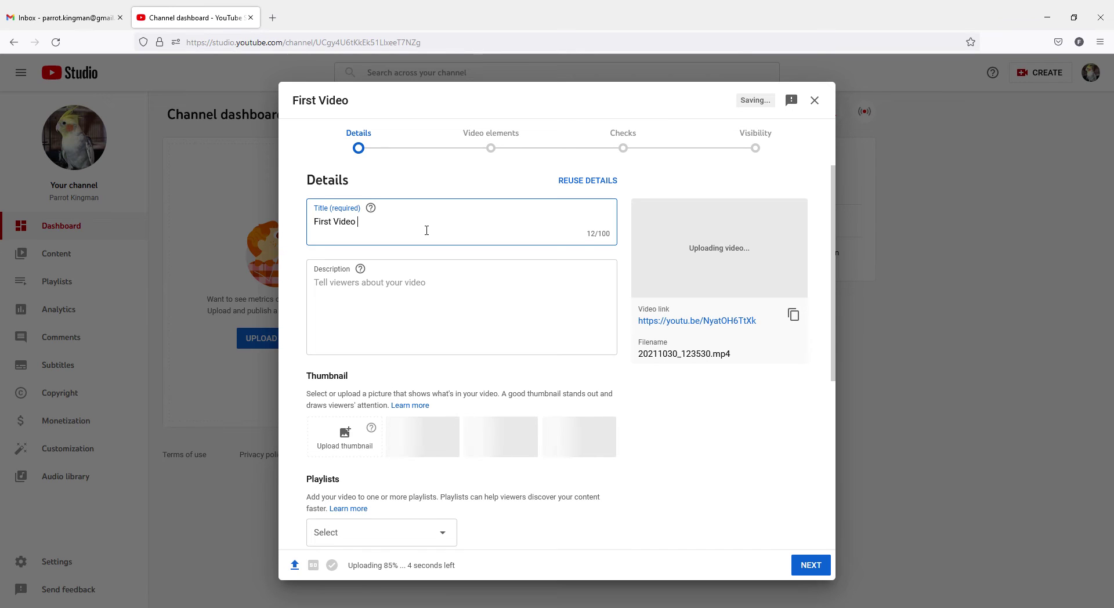
text(Of M)
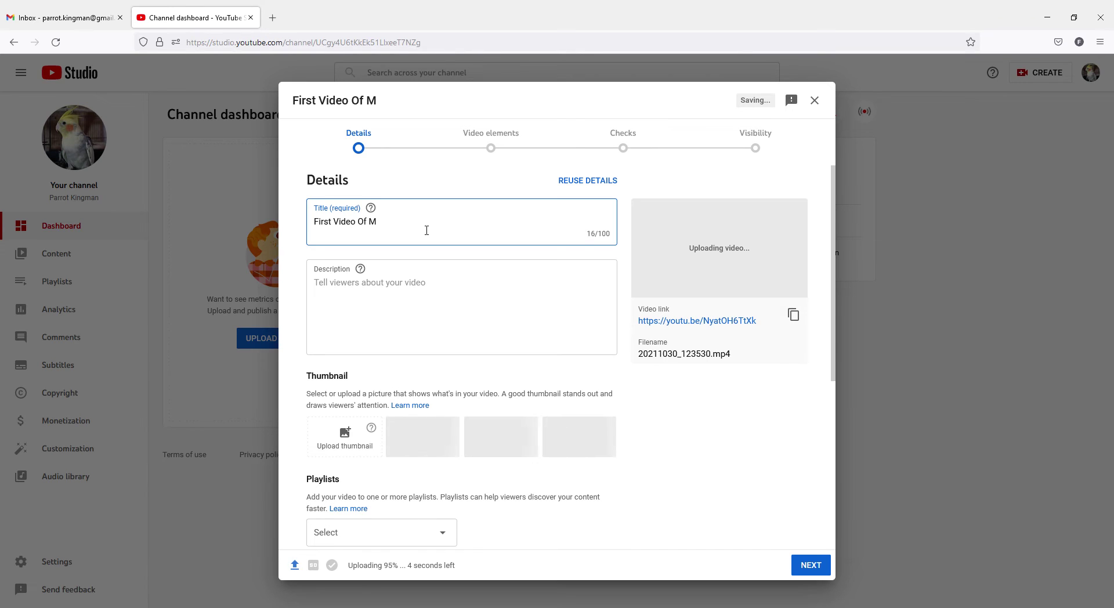
text(y )
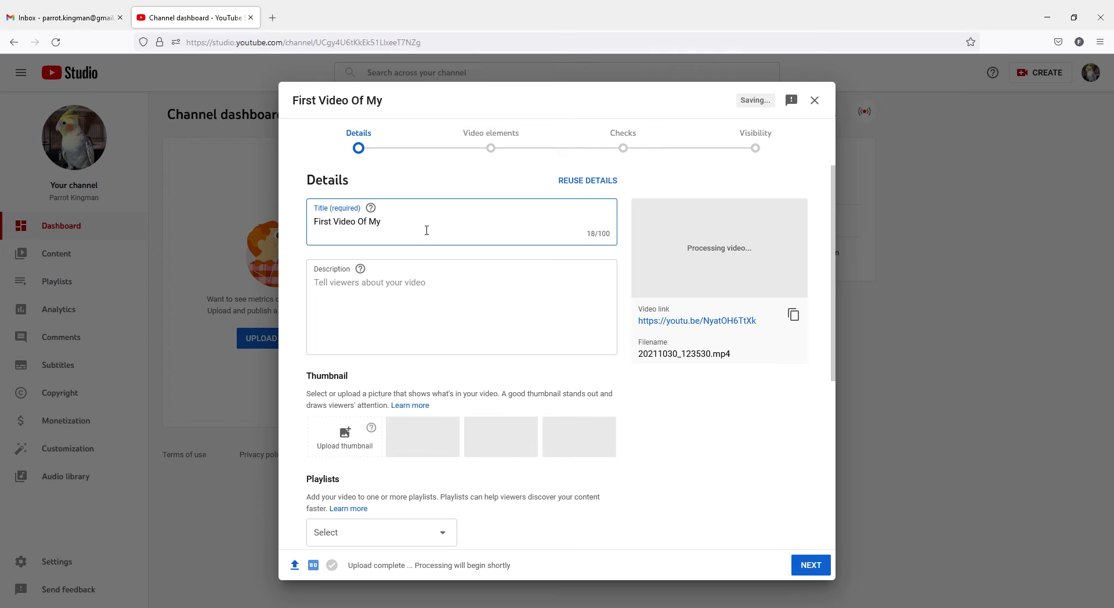
text(Lov)
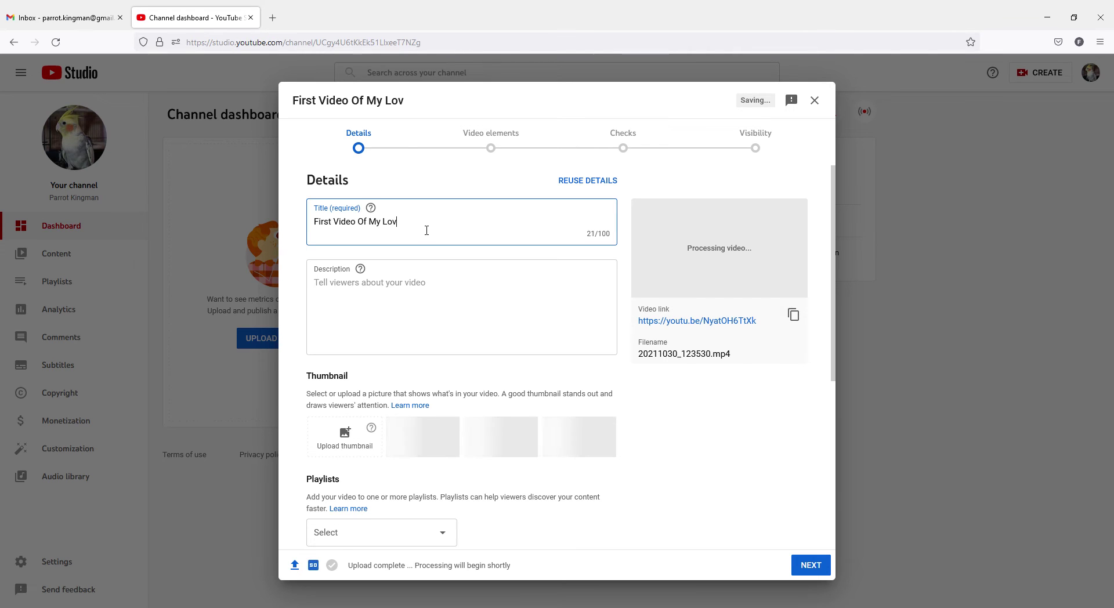
text(ely PA)
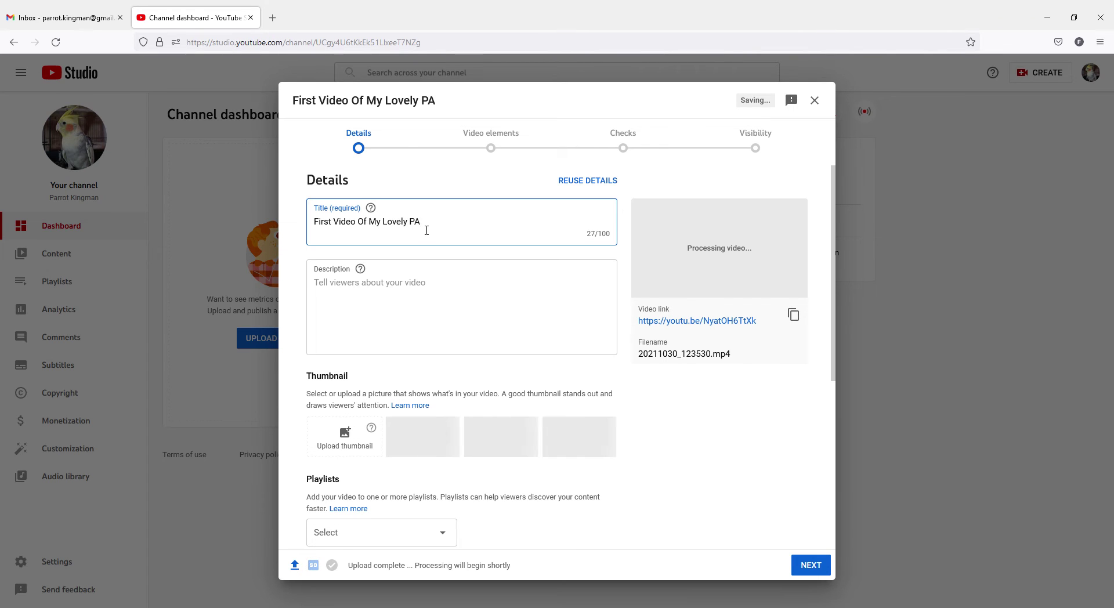
key(BackSpace)
text(arrot)
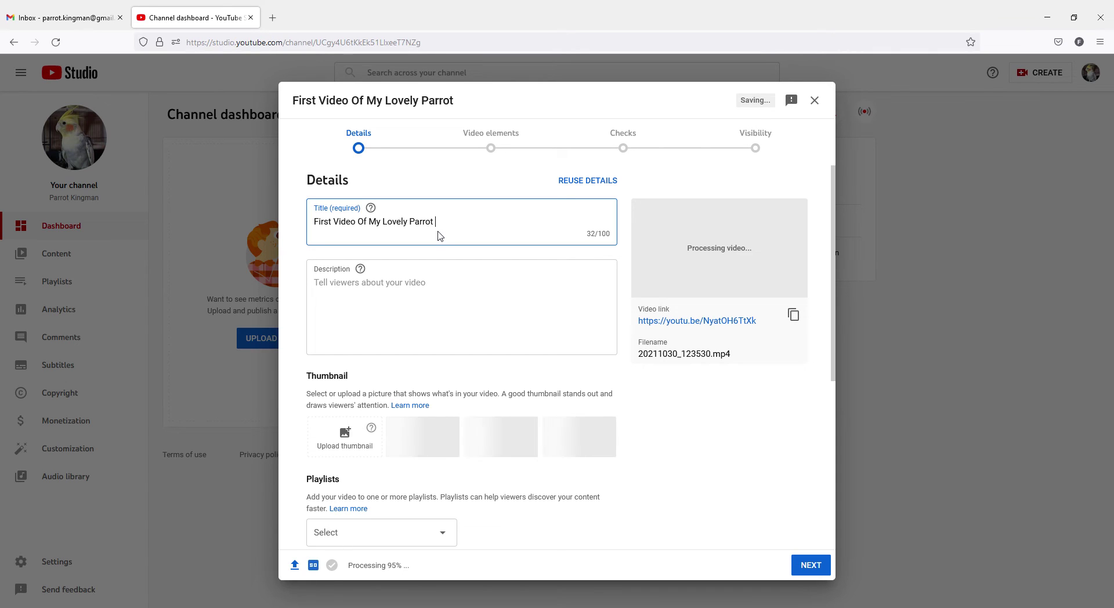
- Enter the video description "She is too much lovely !"
click(508, 323)
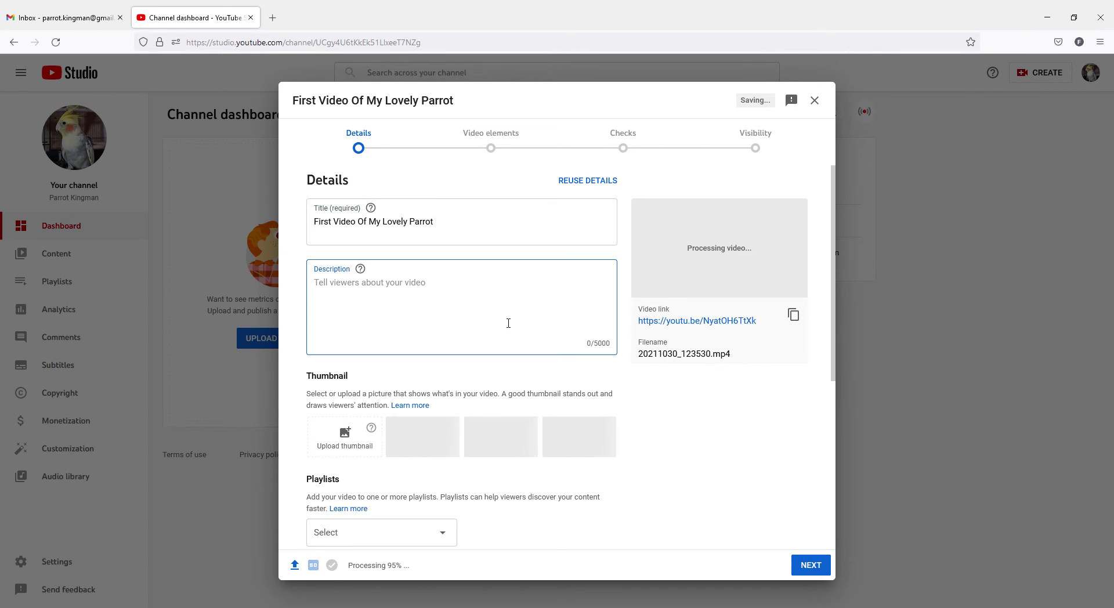
text(She uis=)
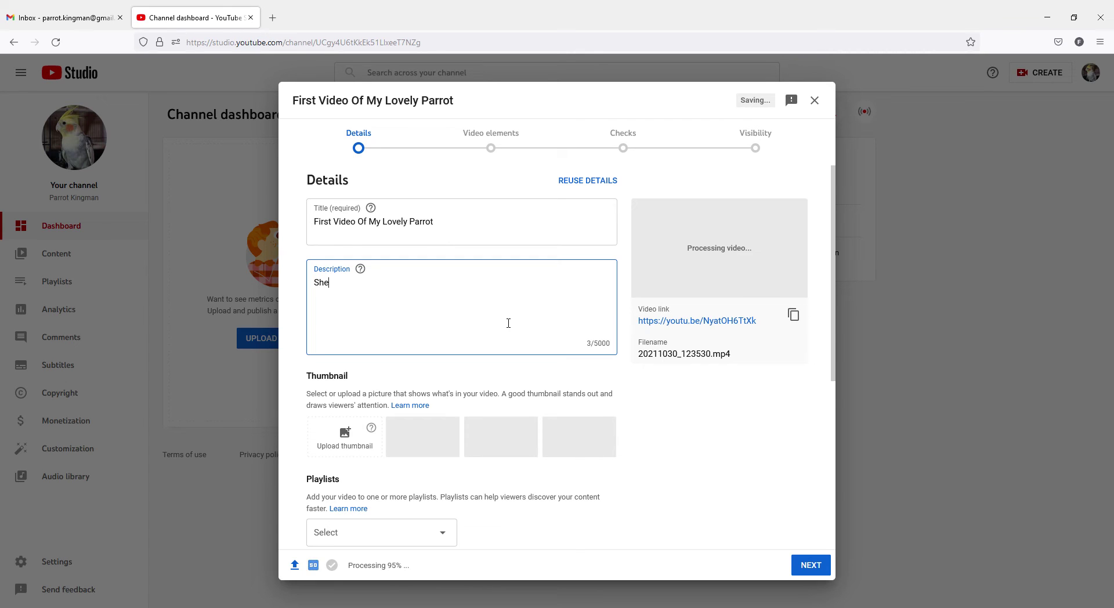
key(BackSpace)
key(BackSpace)
key(BackSpace)
key(BackSpace)
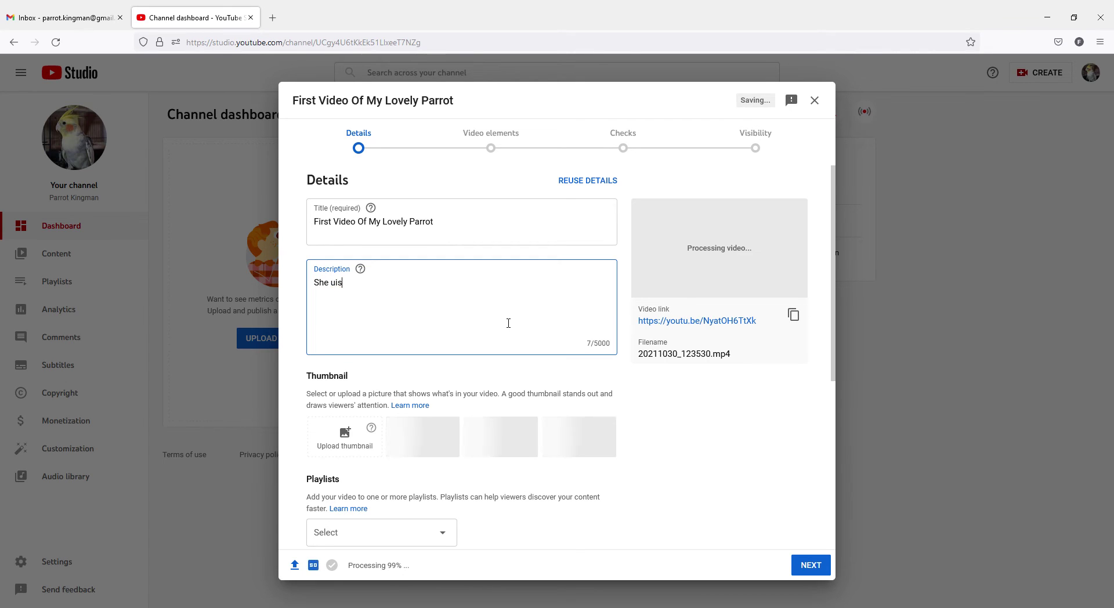
text(is i)
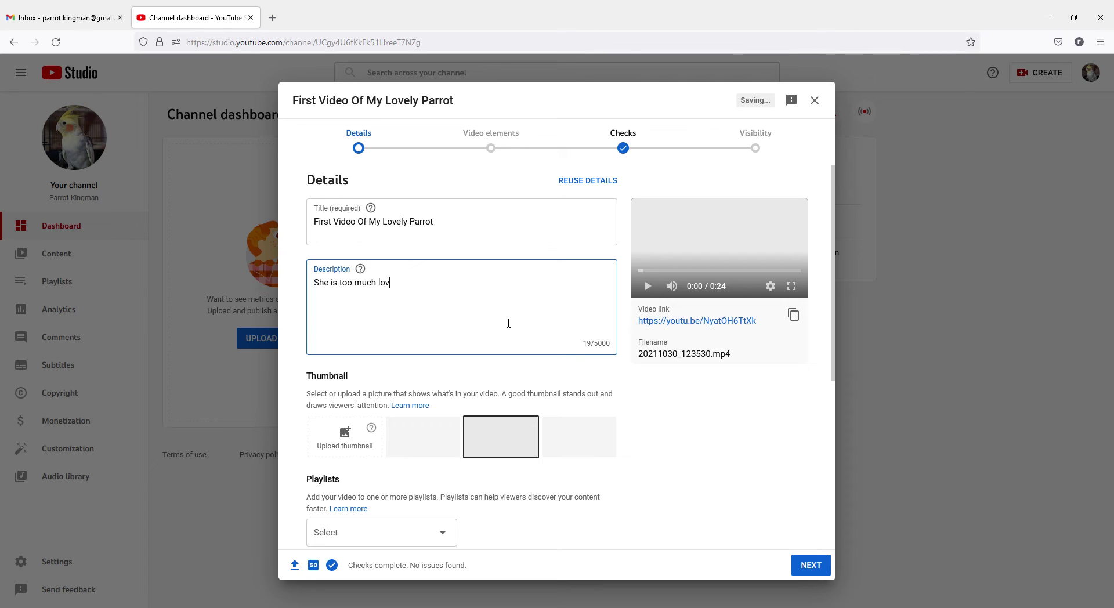
text(ely !)
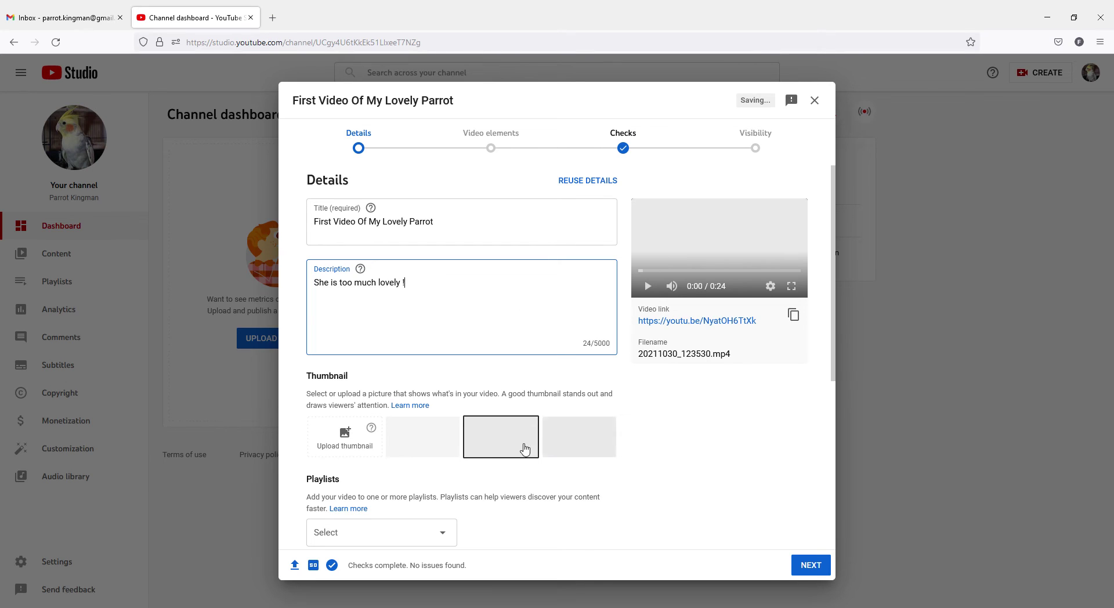
- Try out the three generated thumbnails and select the first one for the video
click(426, 449)
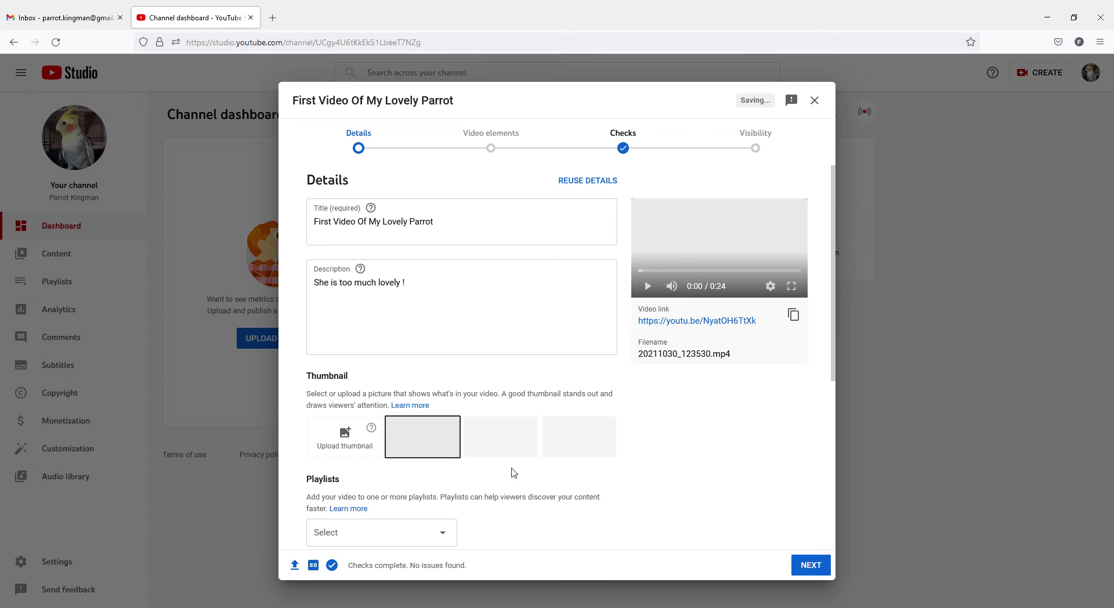
click(498, 445)
click(423, 447)
double_click(318, 379)
click(416, 384)
scroll(429, 430, down, 3)
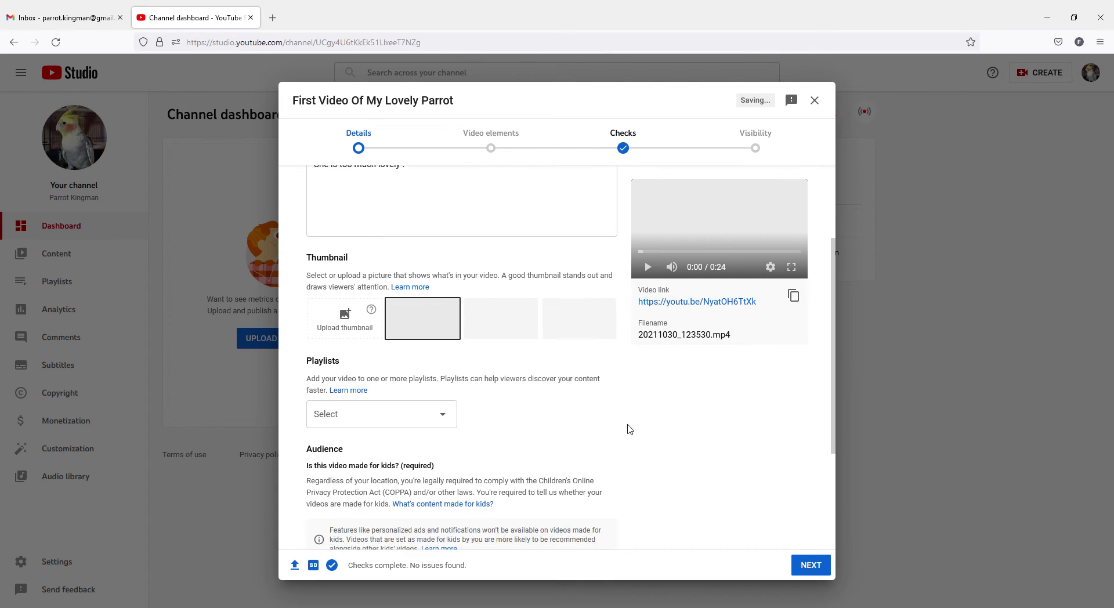
click(438, 364)
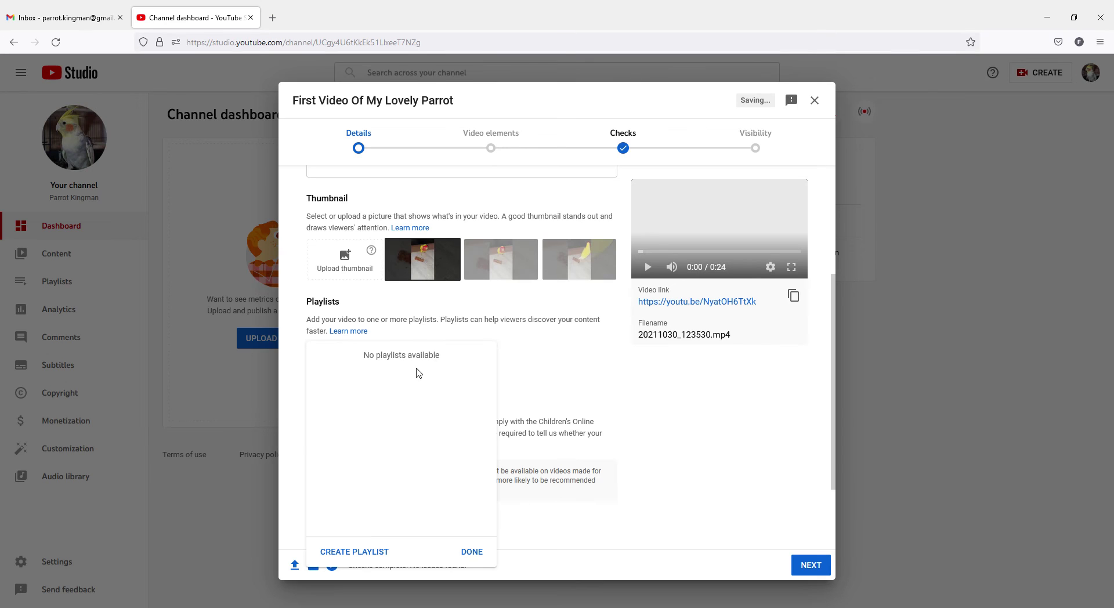
click(496, 267)
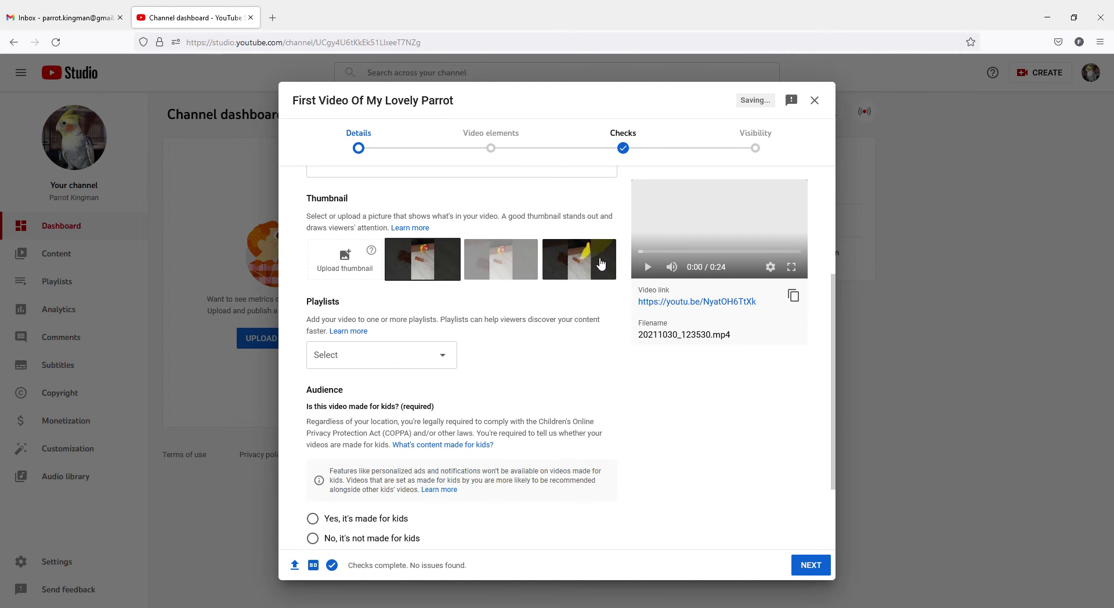
click(496, 270)
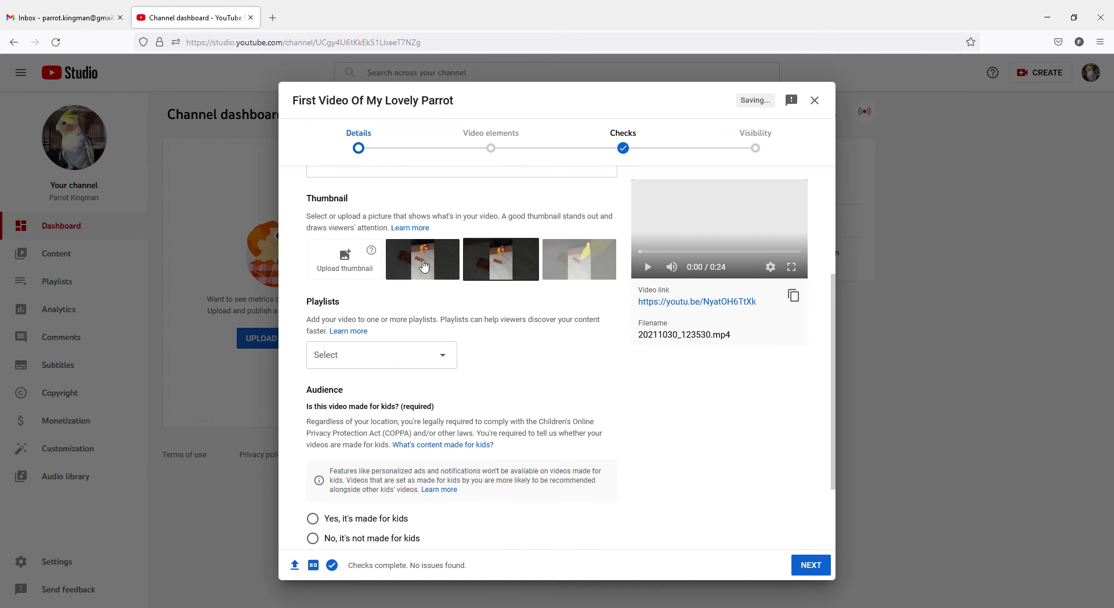
click(424, 265)
click(500, 265)
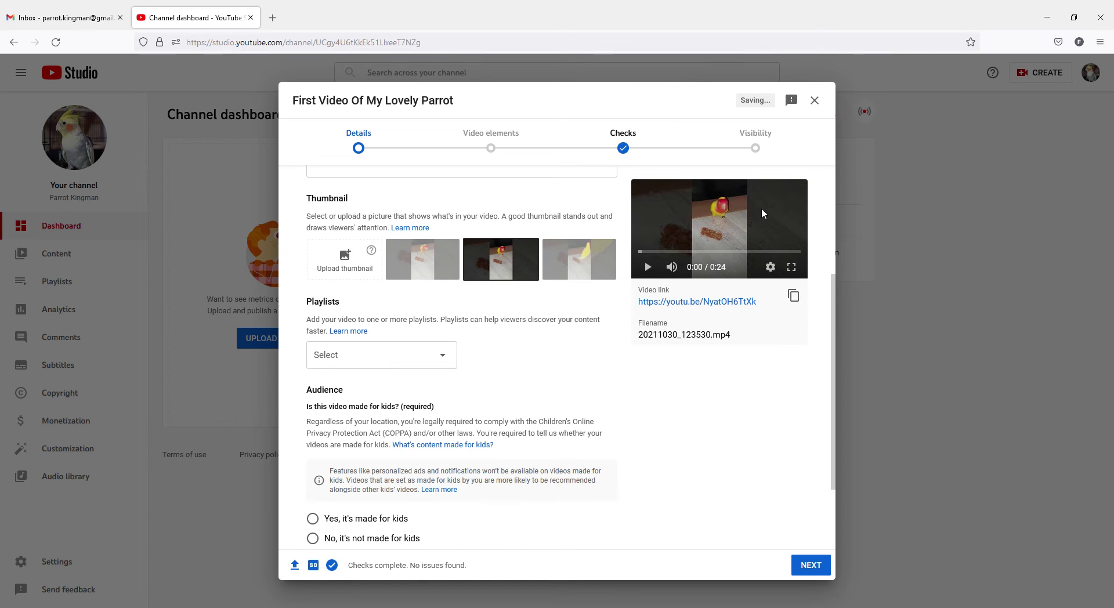
click(579, 259)
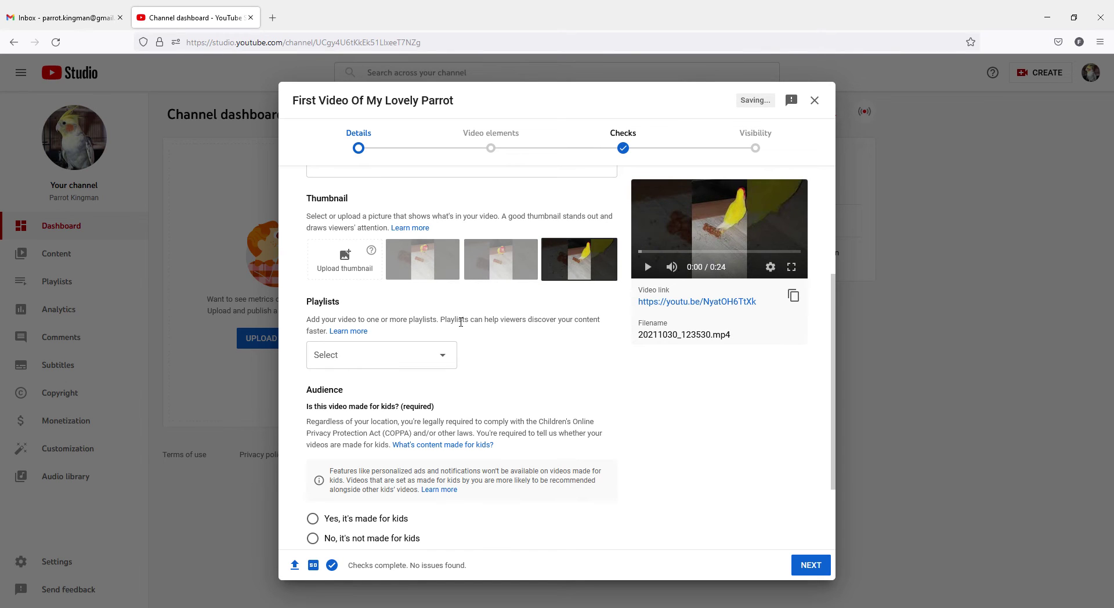
click(435, 268)
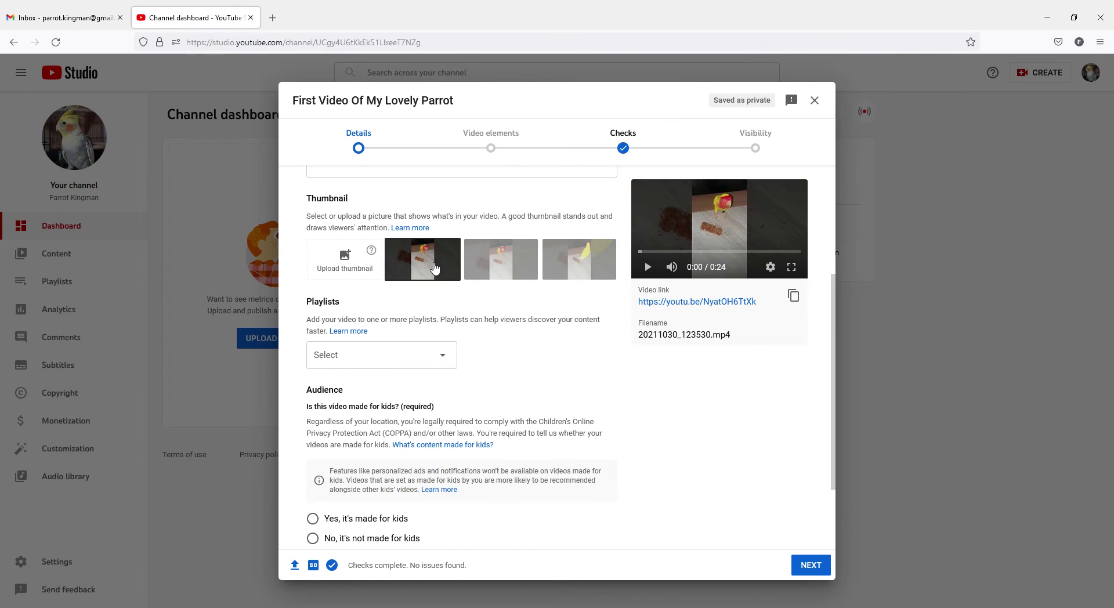
- Check the playlist choices for the video and close them without creating or selecting a playlist
click(373, 364)
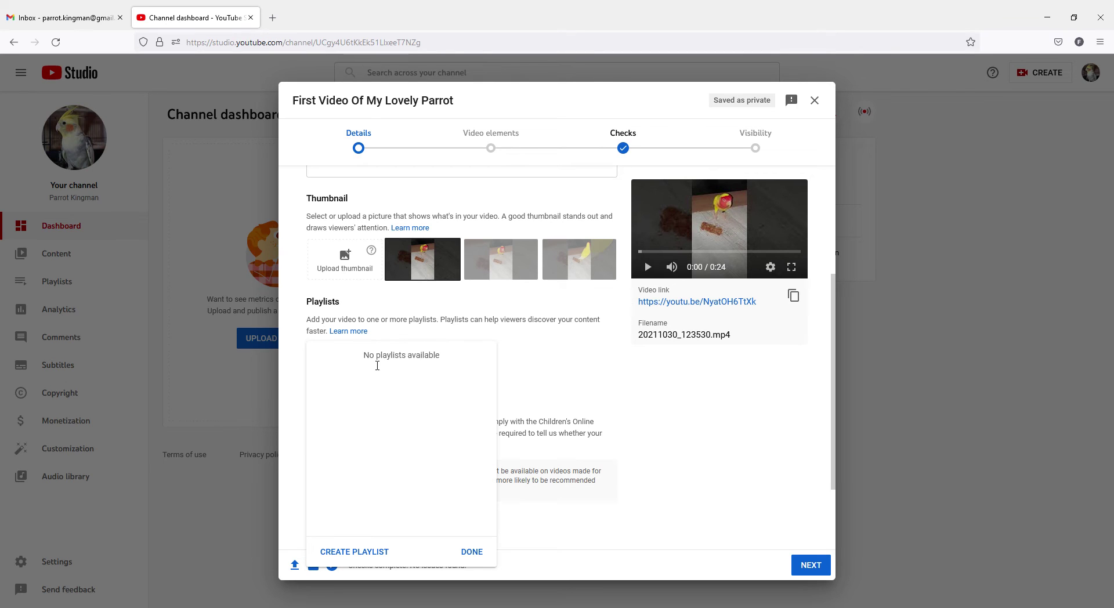
click(558, 385)
click(406, 362)
click(472, 552)
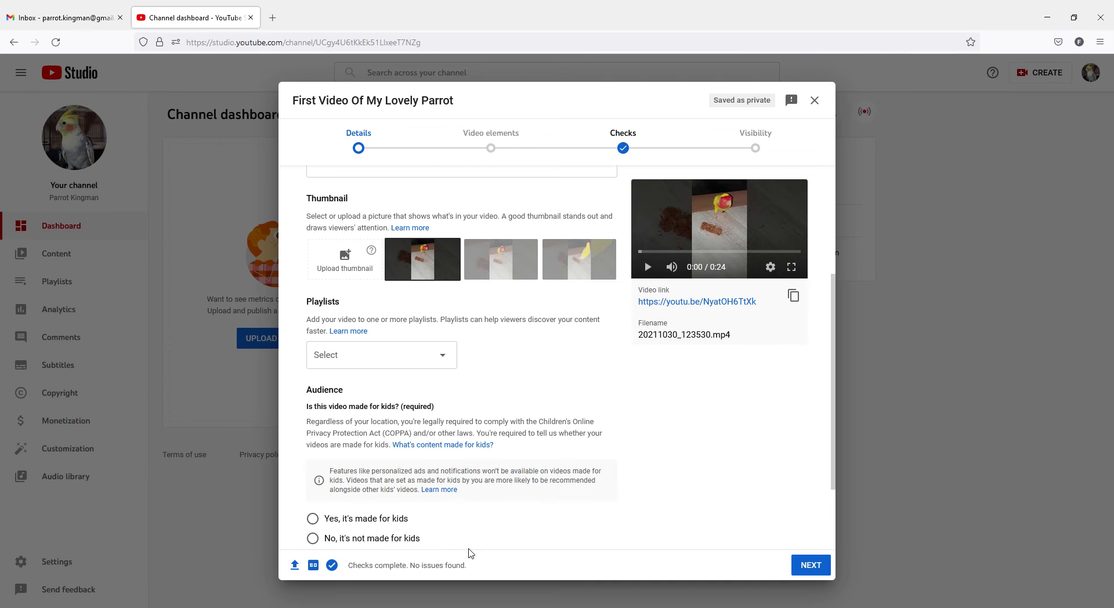
- Set the video's audience to "Yes, it's made for kids" and expand the additional detail settings
scroll(437, 480, down, 3)
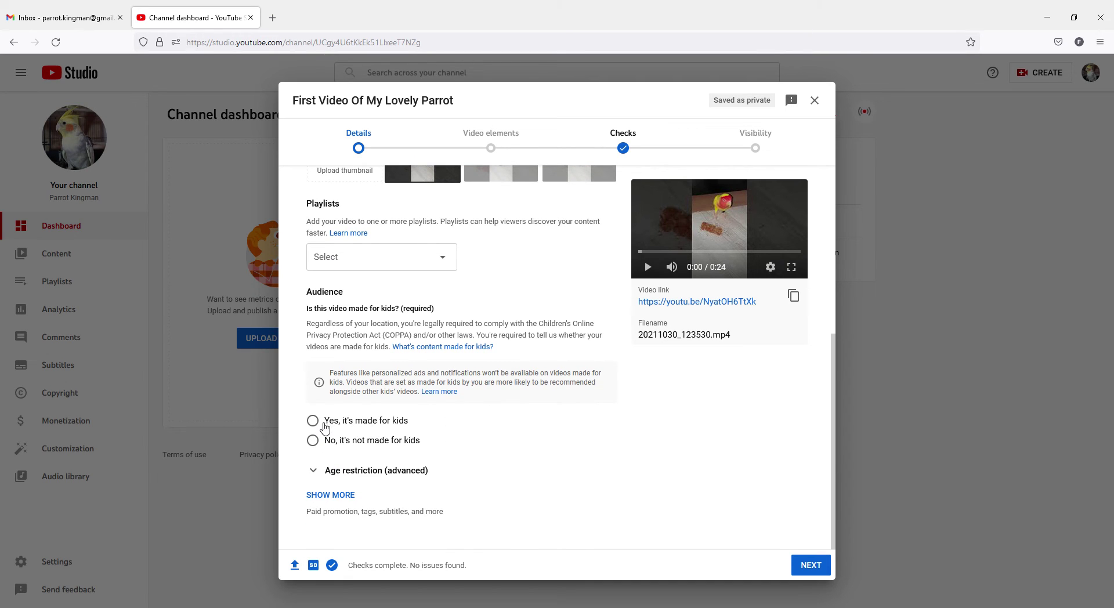
click(313, 421)
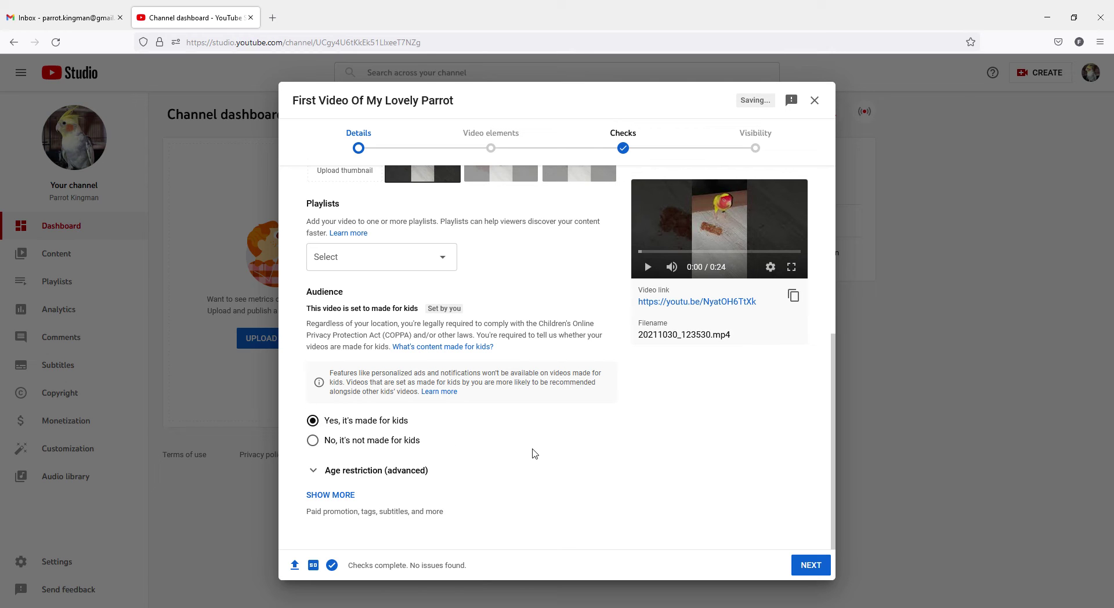
click(345, 495)
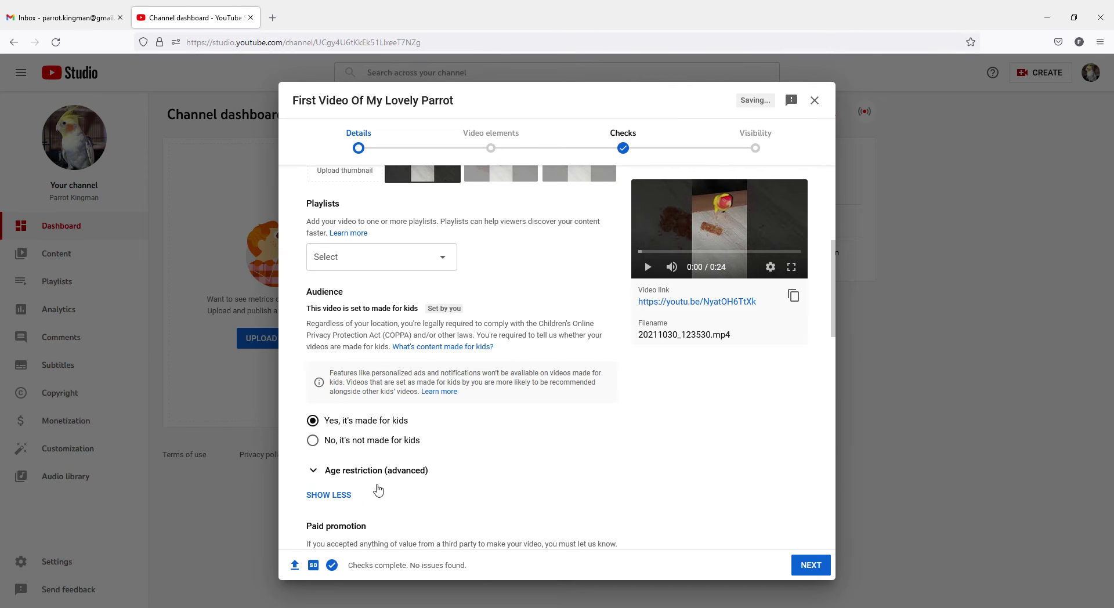
- Add the video tags "Parrot", "Talking parrot", "Funny parrots" and "best parrot in the world"
scroll(378, 490, down, 5)
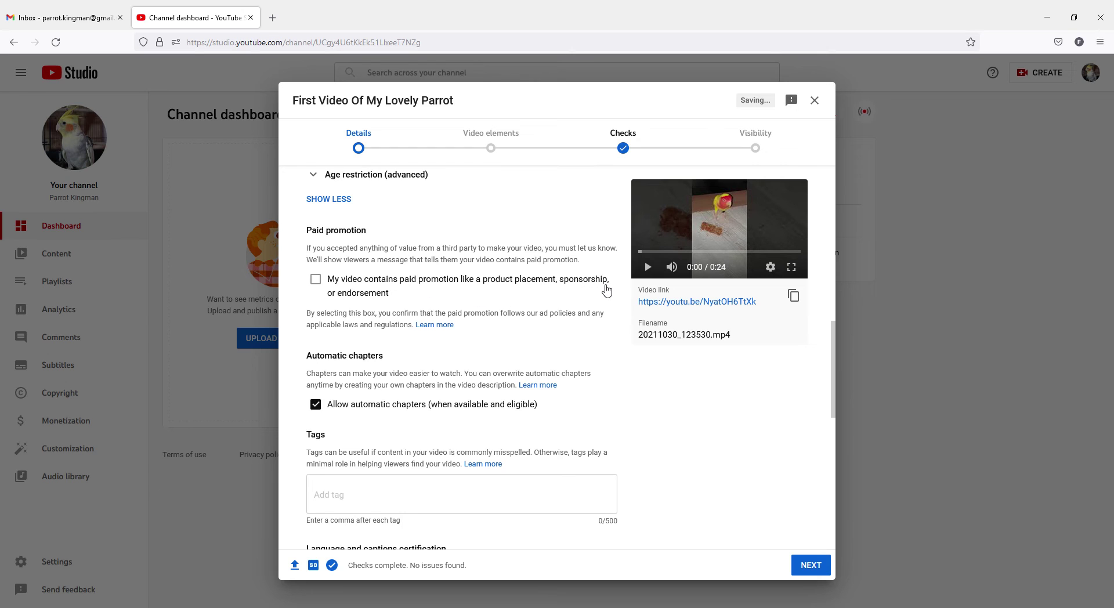
scroll(367, 406, down, 2)
click(381, 383)
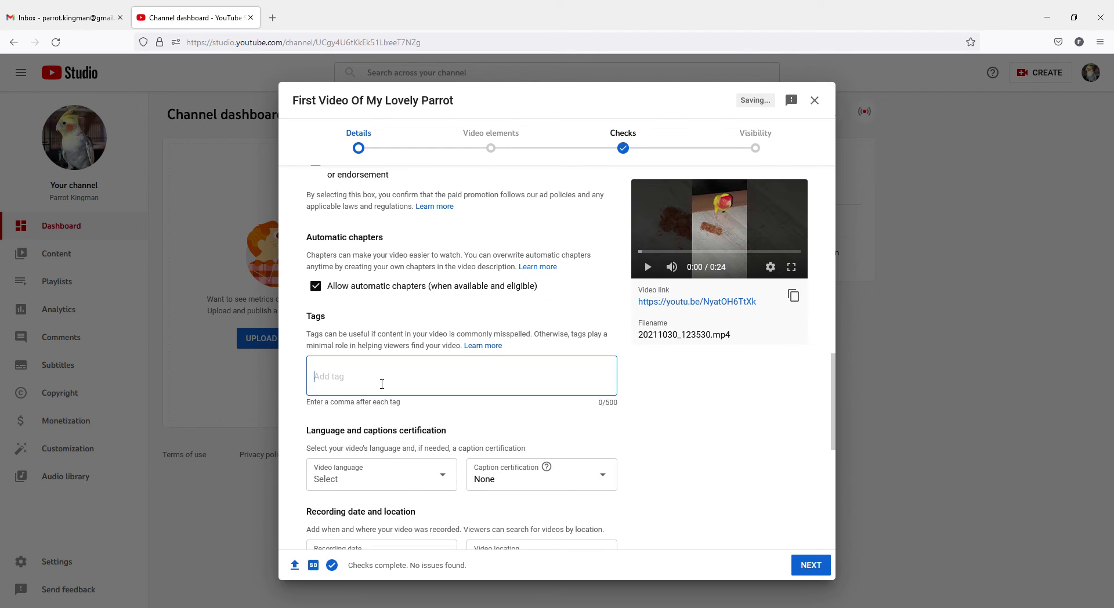
text(Parr)
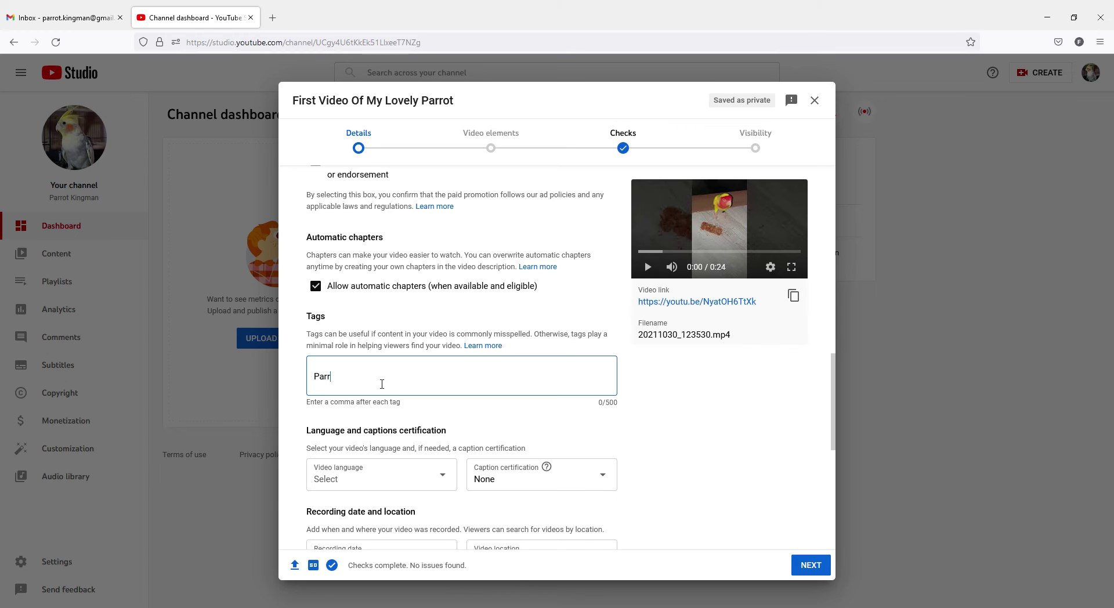
text(ot ,)
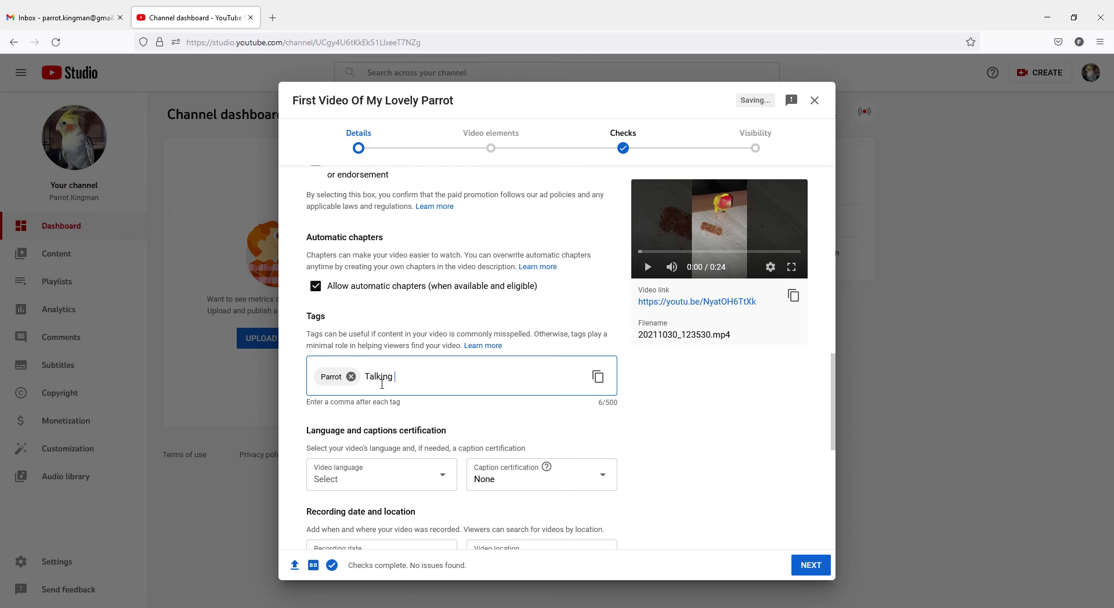
text(Talking parrot,)
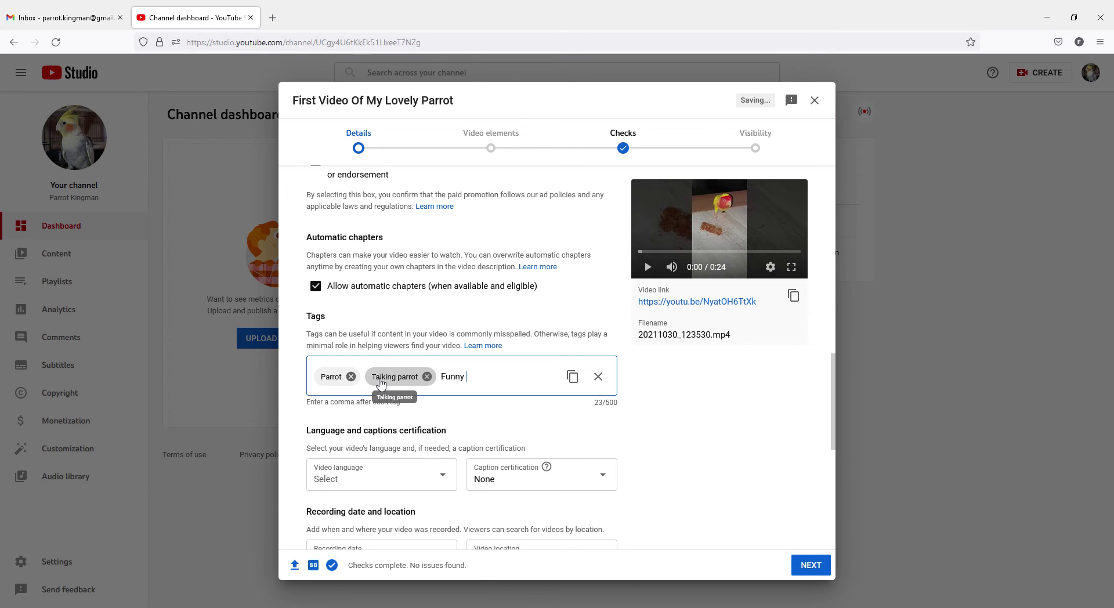
text(Funny parrots,)
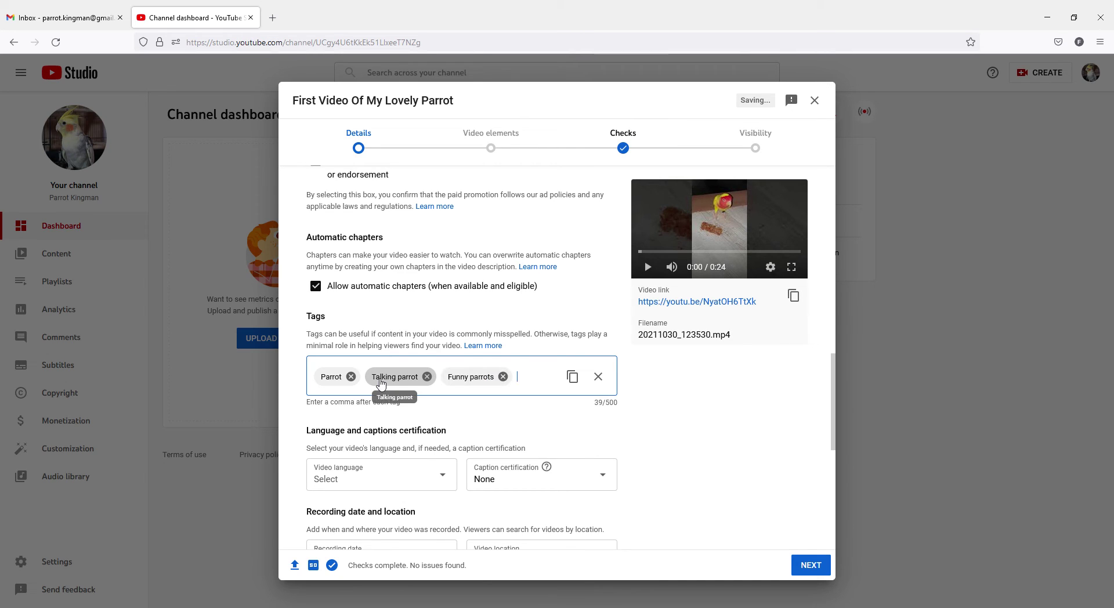
text(best parrot in the world,)
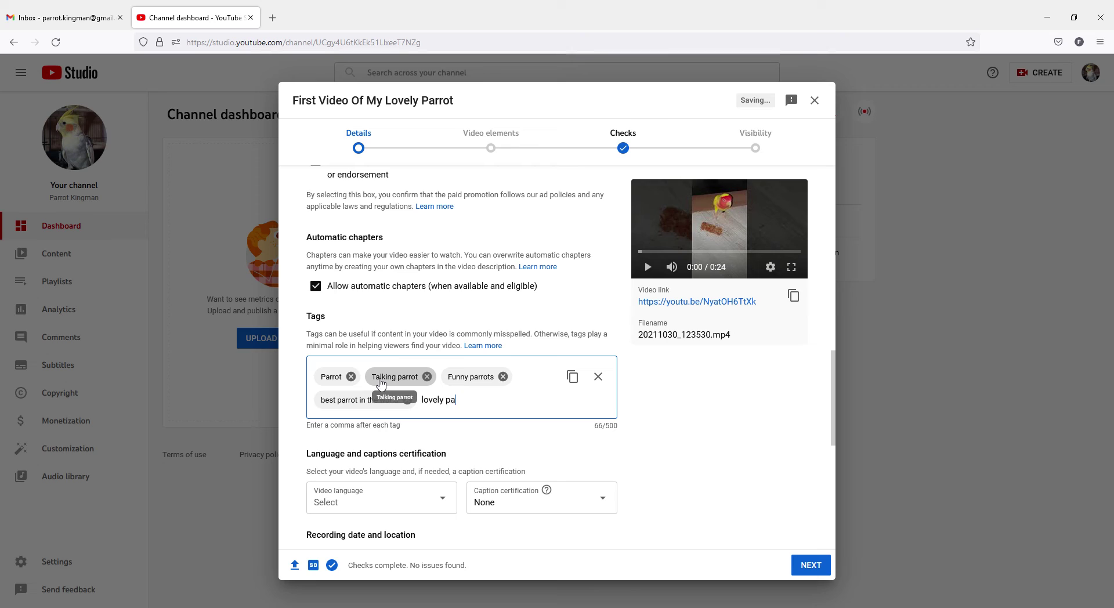
- Add the further video tags "lovely parrot", "indian parrot", "black parrot" and "best funny parrots"
text(,)
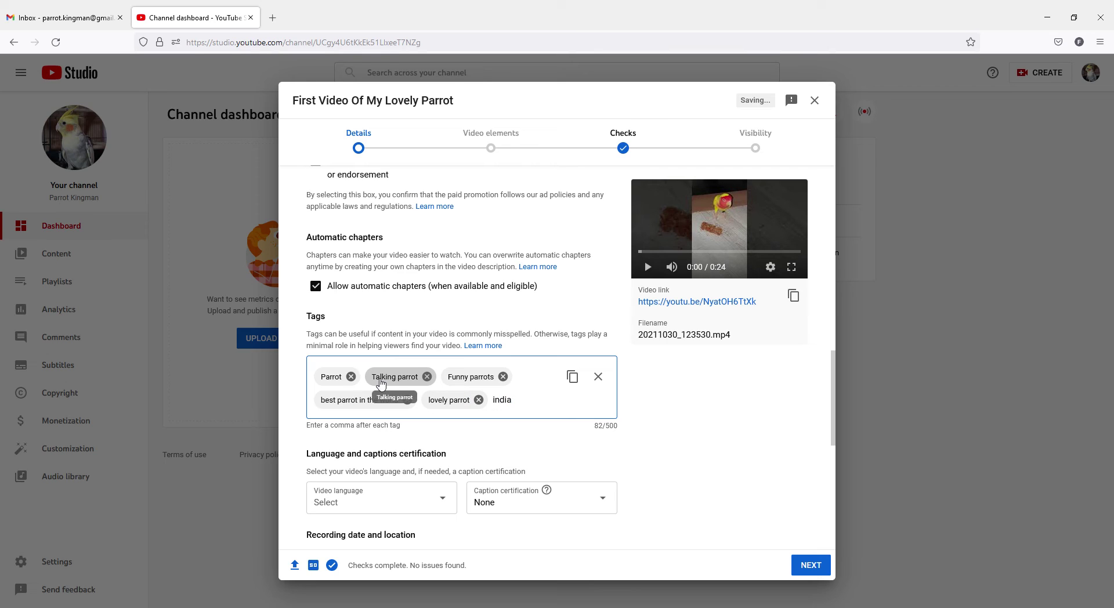
text(indian parrot,)
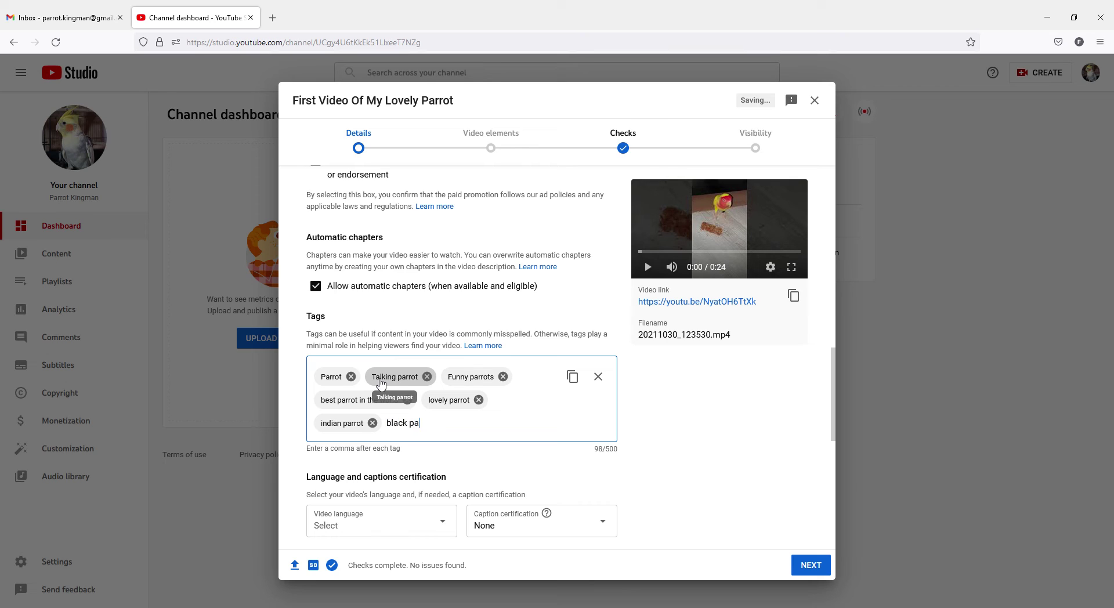
text(black parrot,)
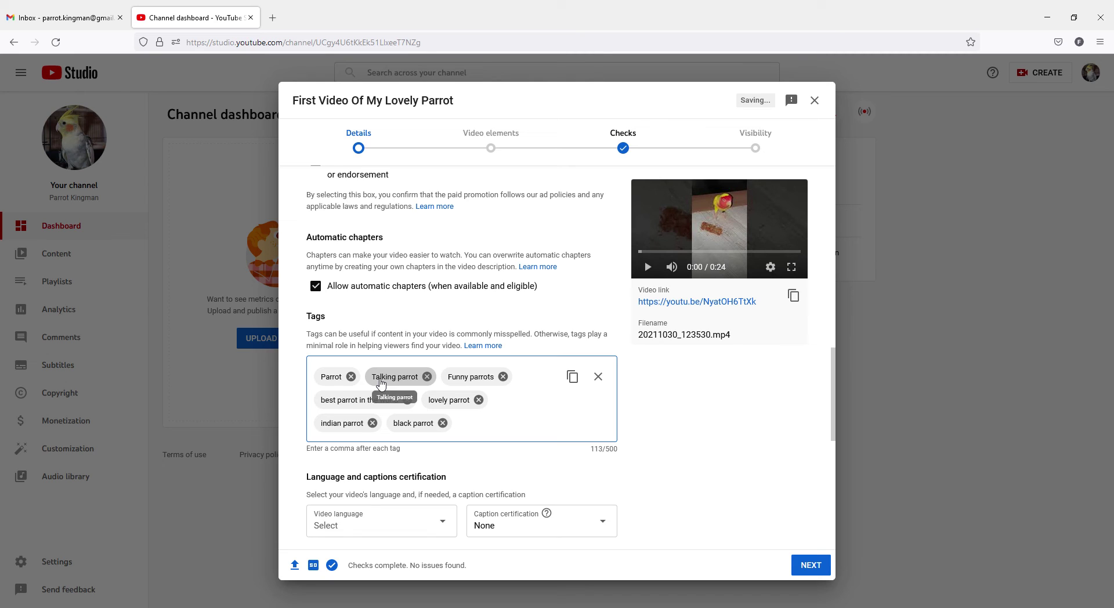
text(best funny par)
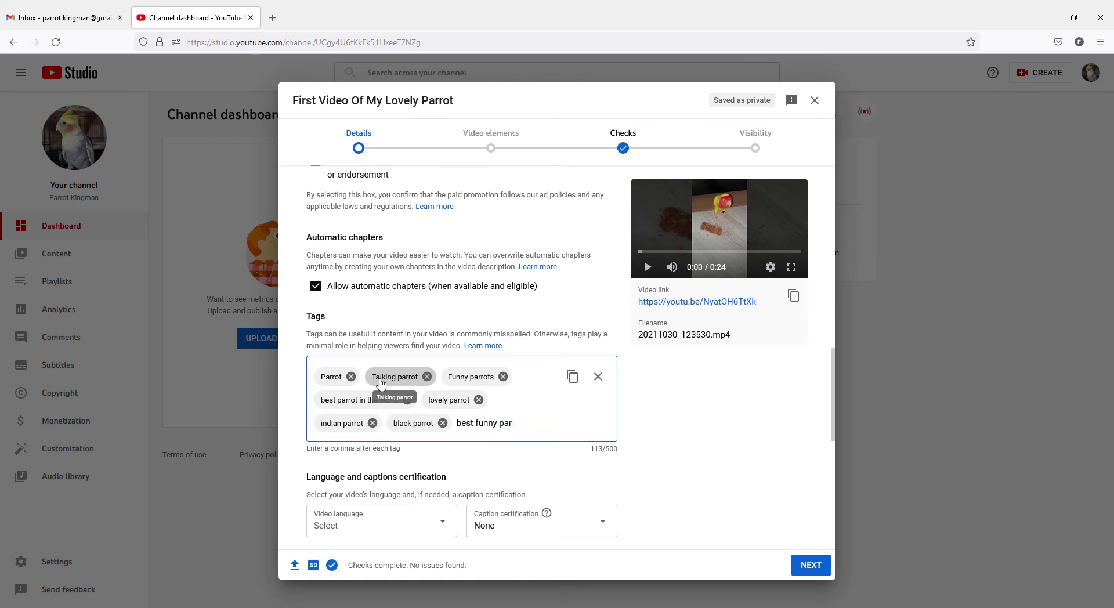
text(rots,)
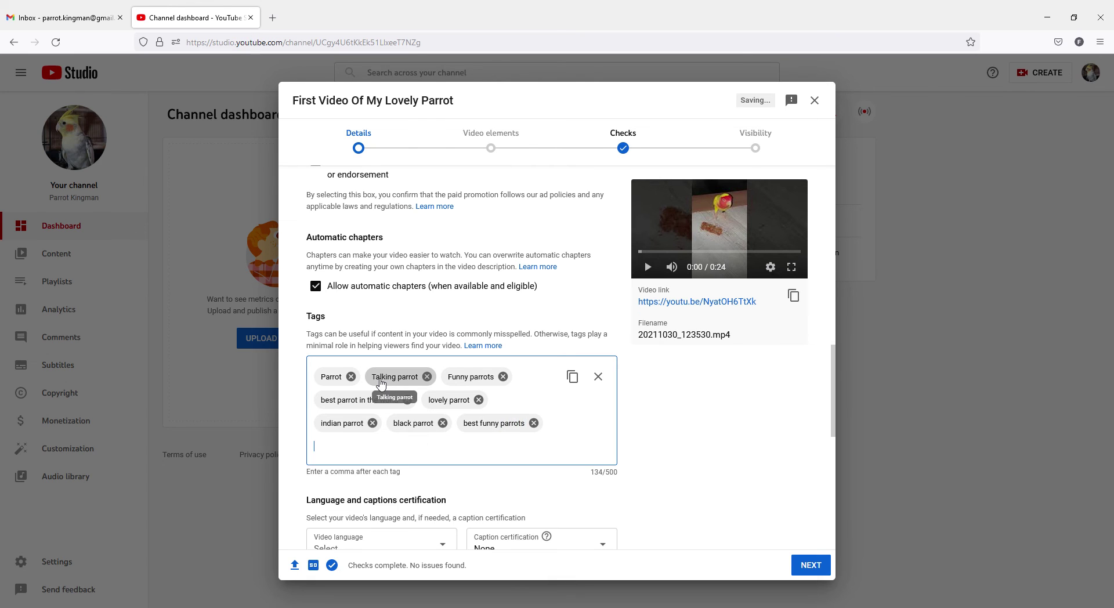
- Set the video language to English (United States)
scroll(381, 383, down, 5)
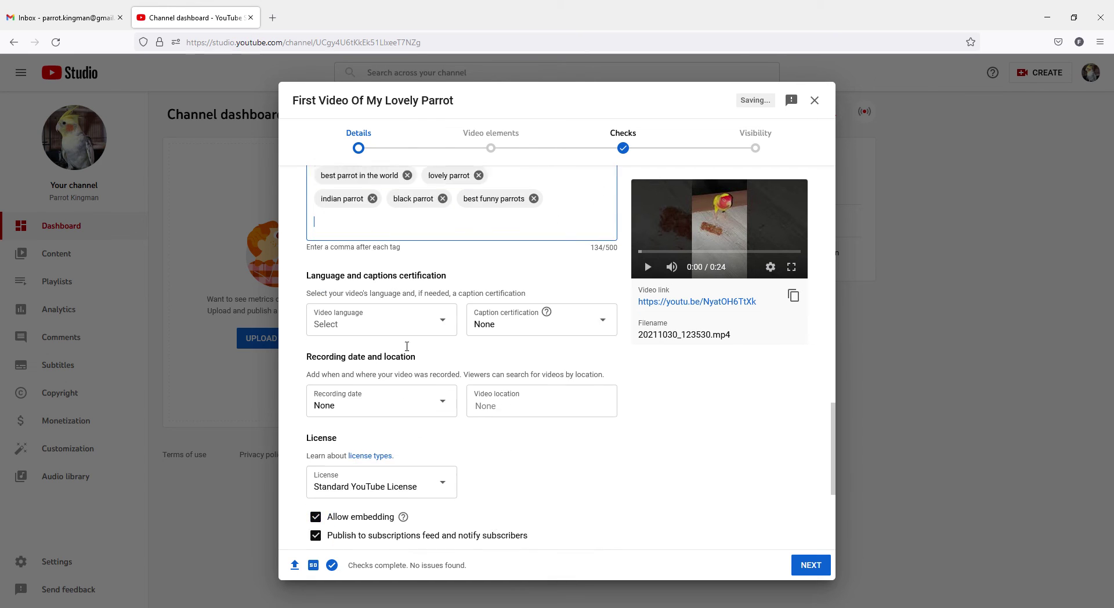
click(363, 316)
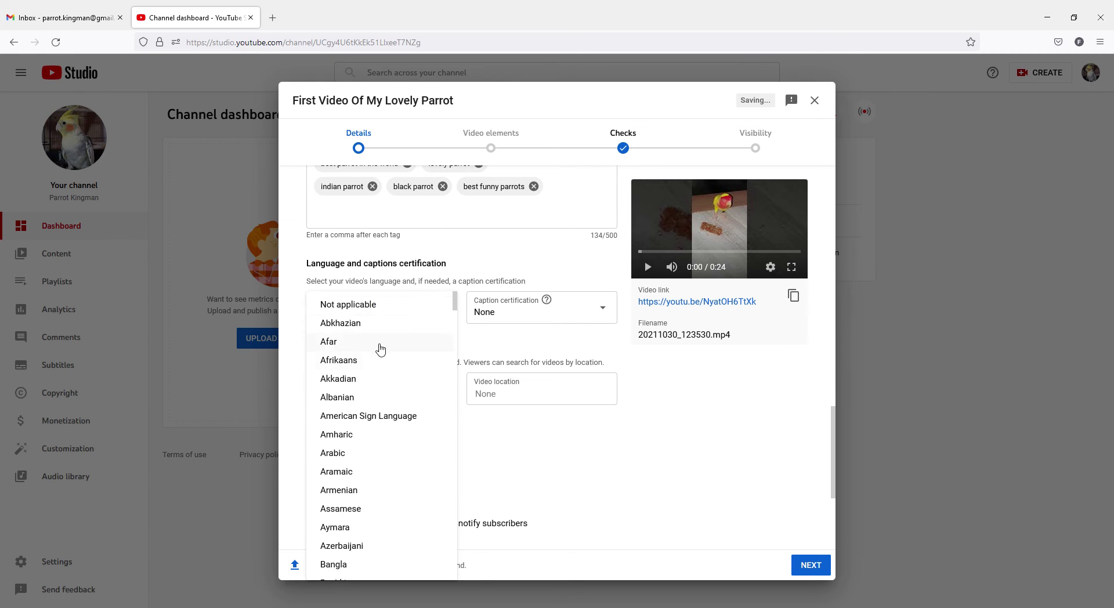
scroll(348, 435, down, 10)
scroll(404, 485, down, 8)
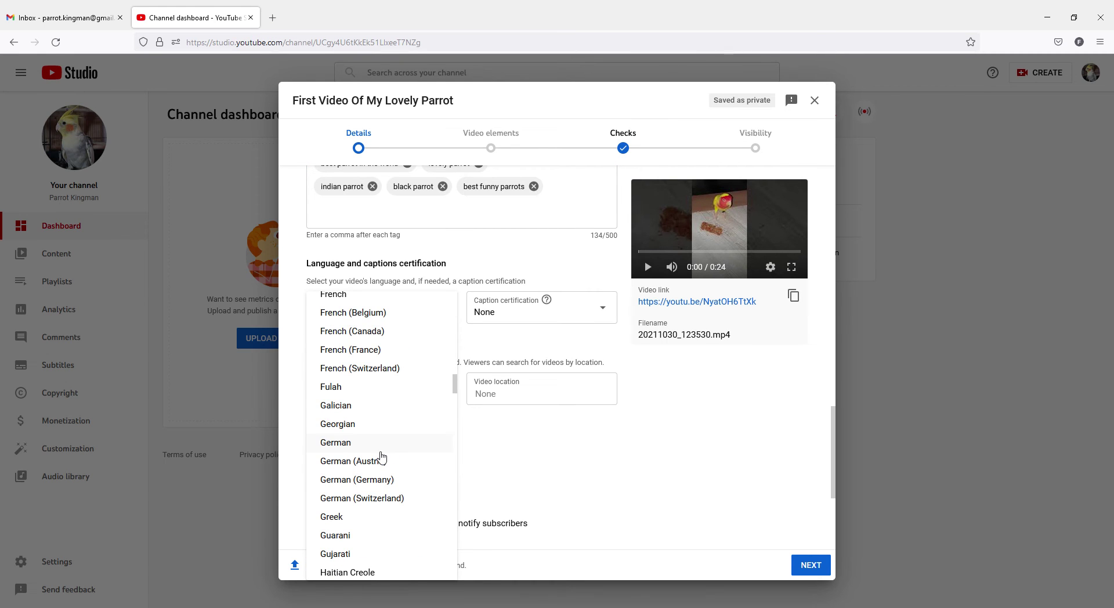
scroll(371, 378, up, 3)
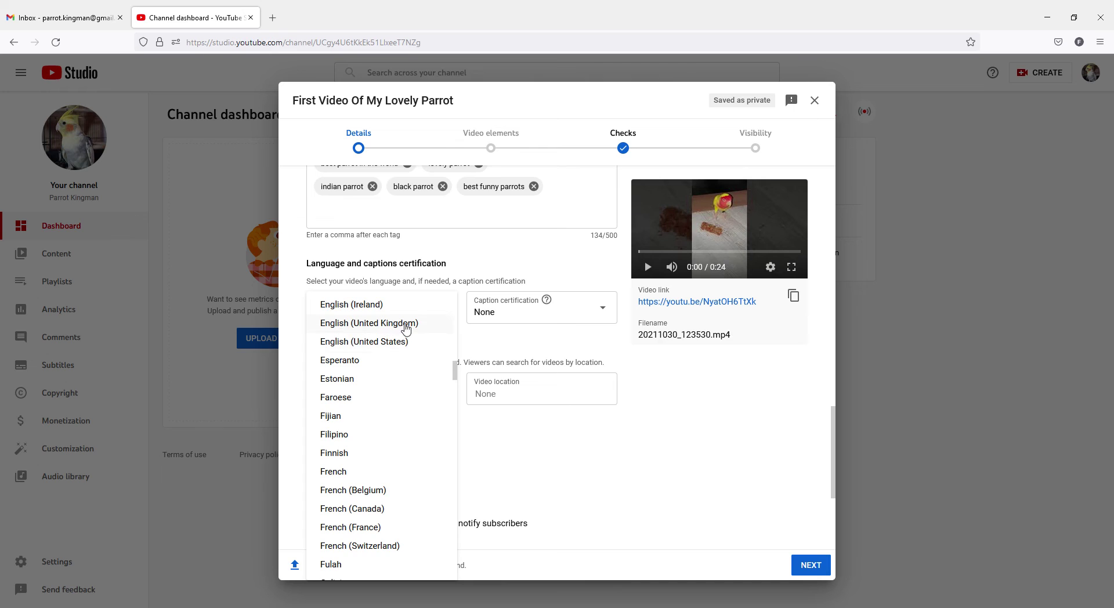
click(383, 343)
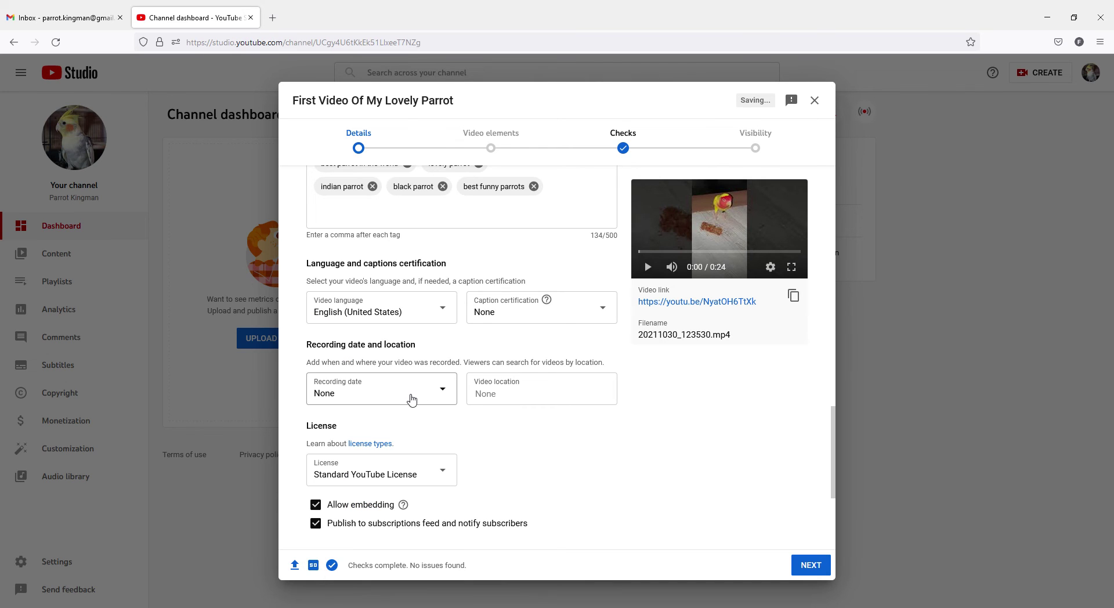
- Set the video's recording date to Nov 24, 2021 and its category to Pets & Animals
click(412, 399)
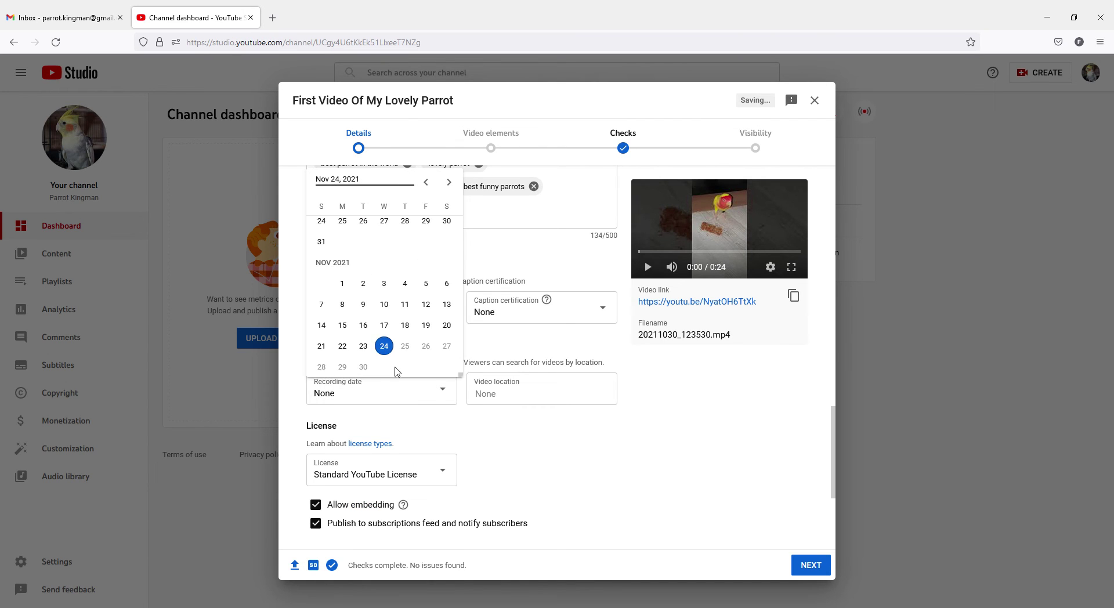
click(392, 352)
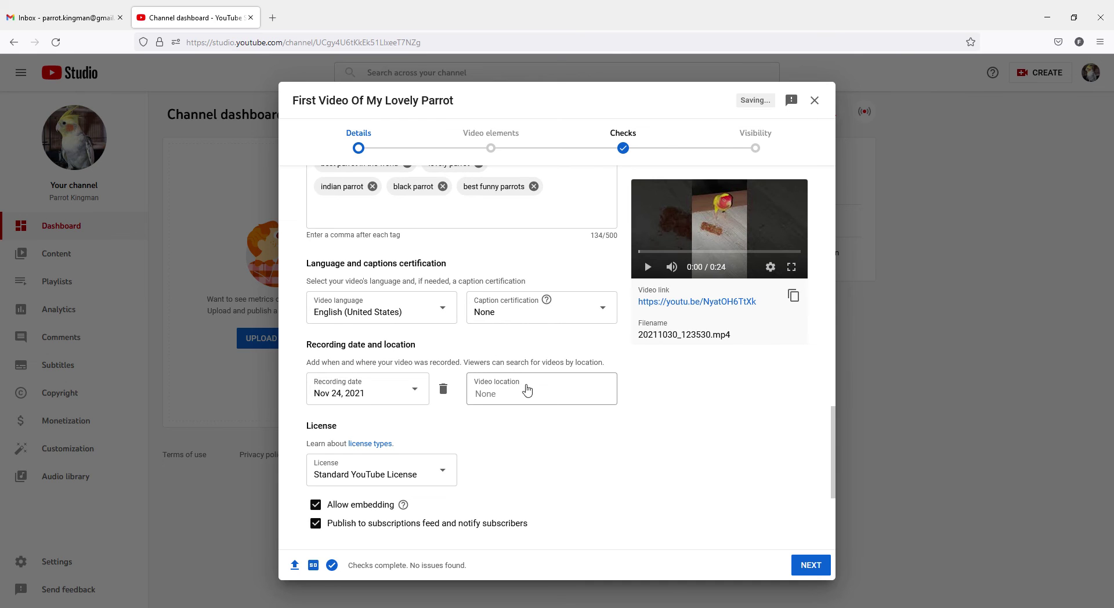
scroll(452, 494, down, 3)
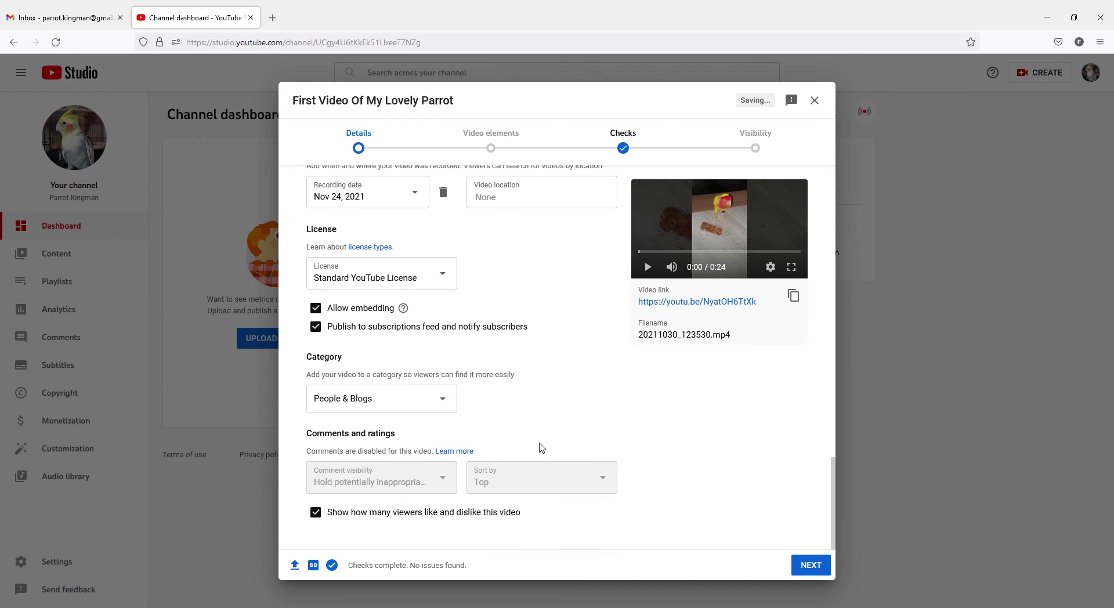
click(429, 402)
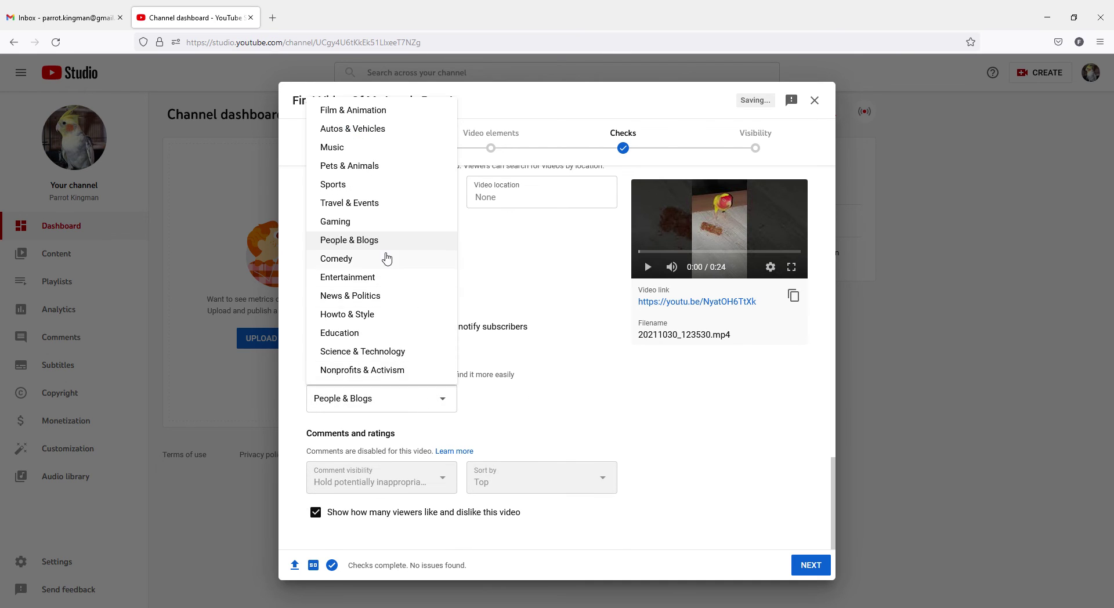
click(377, 114)
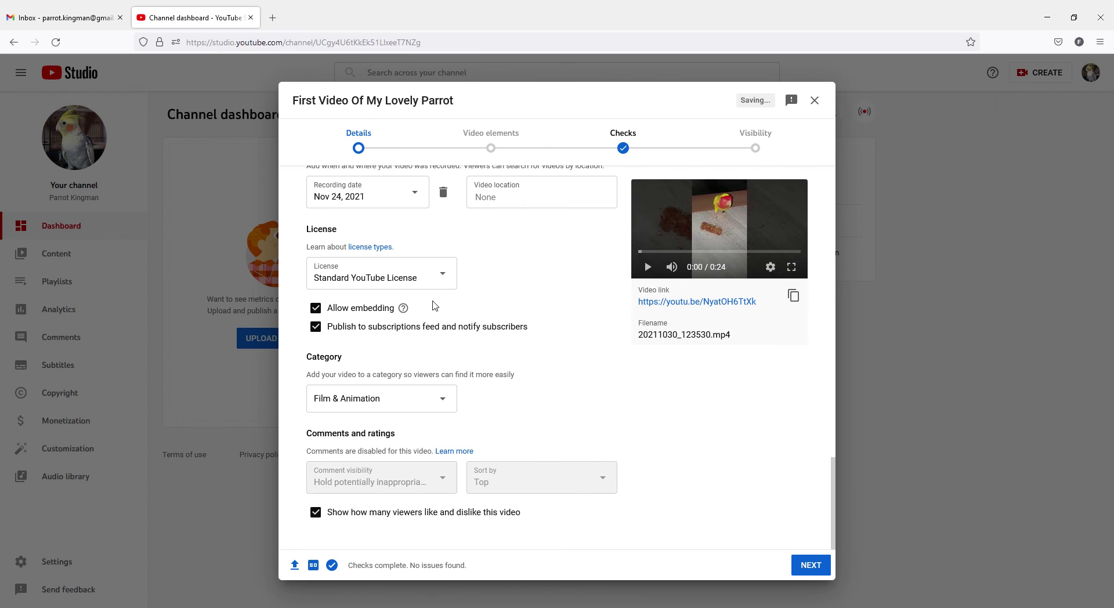
click(416, 407)
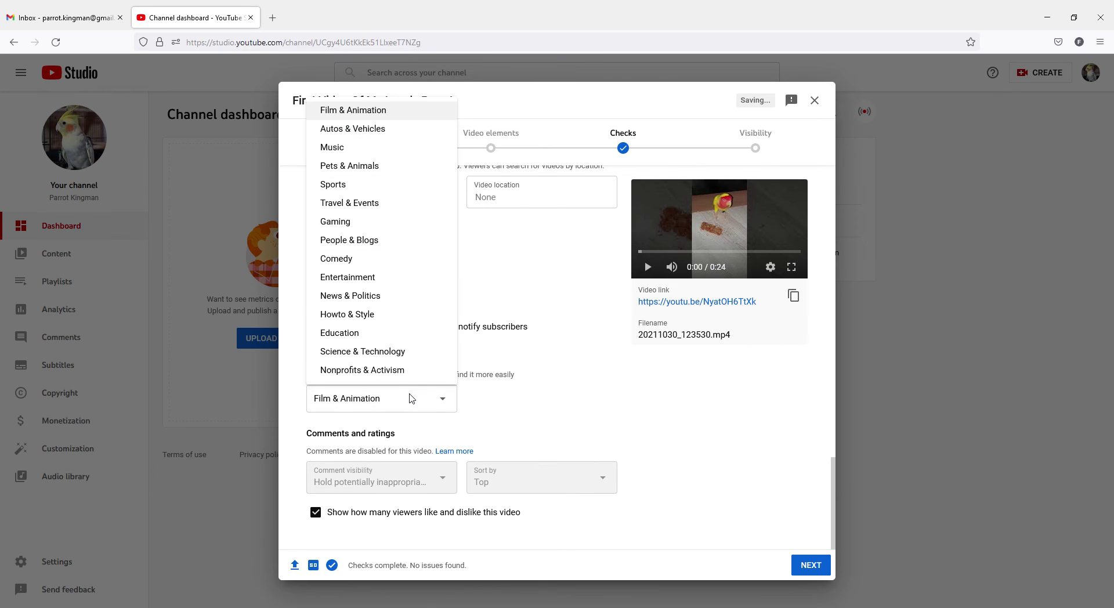
click(376, 167)
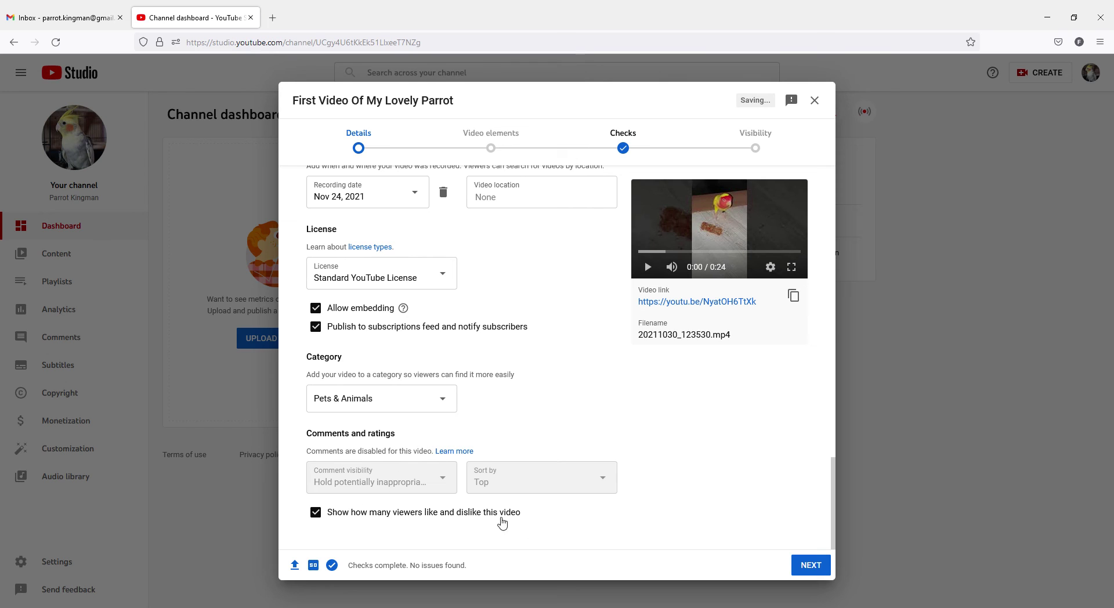
- Proceed past the video elements and checks without additions, set the visibility to Public and publish the video
click(811, 565)
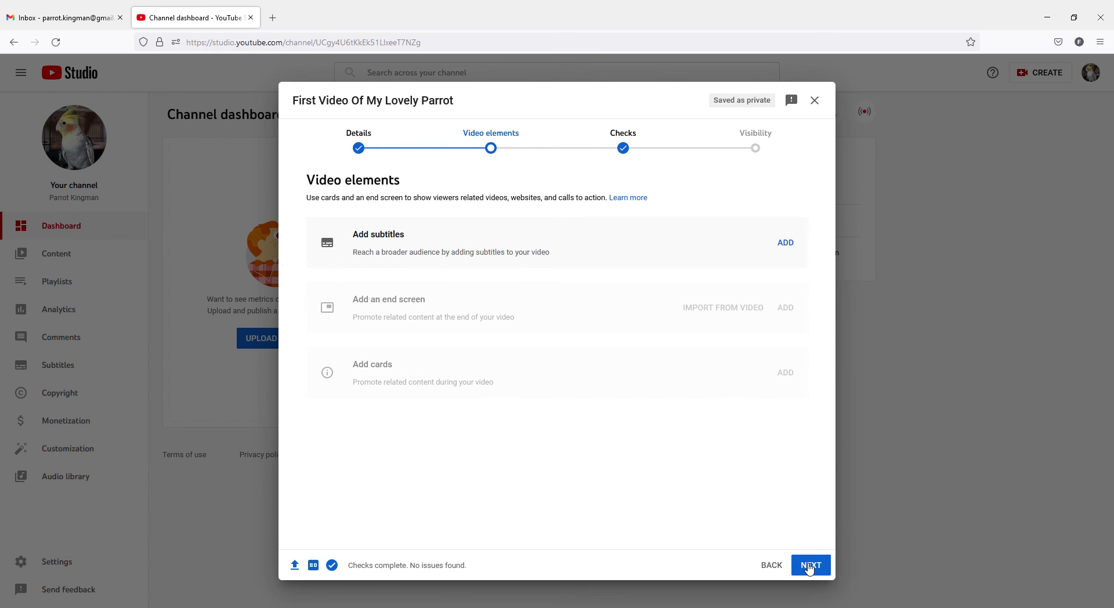
click(808, 565)
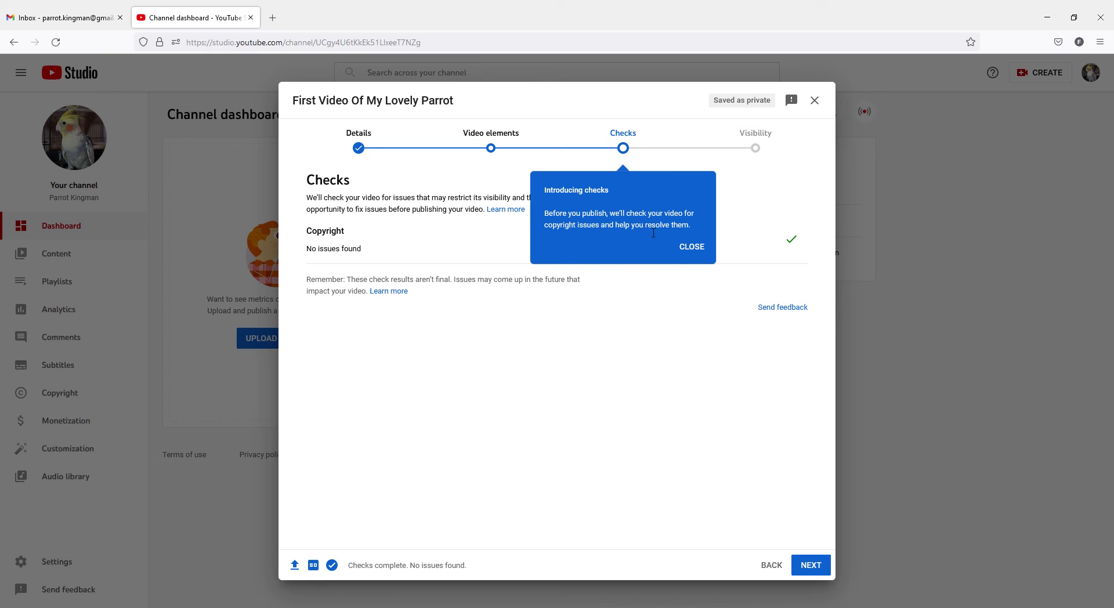
click(811, 565)
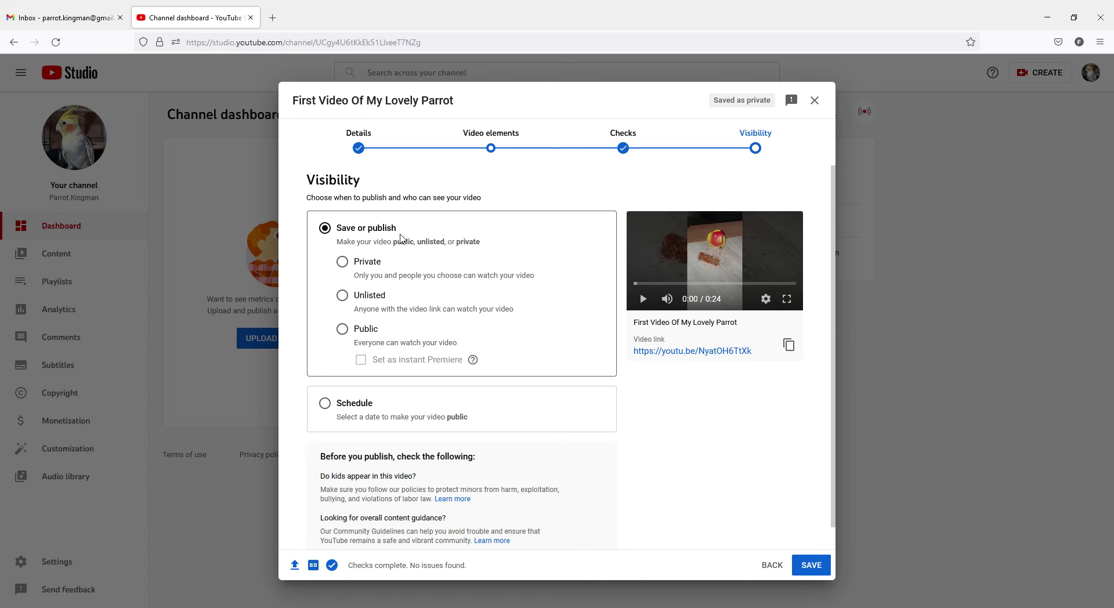
click(342, 328)
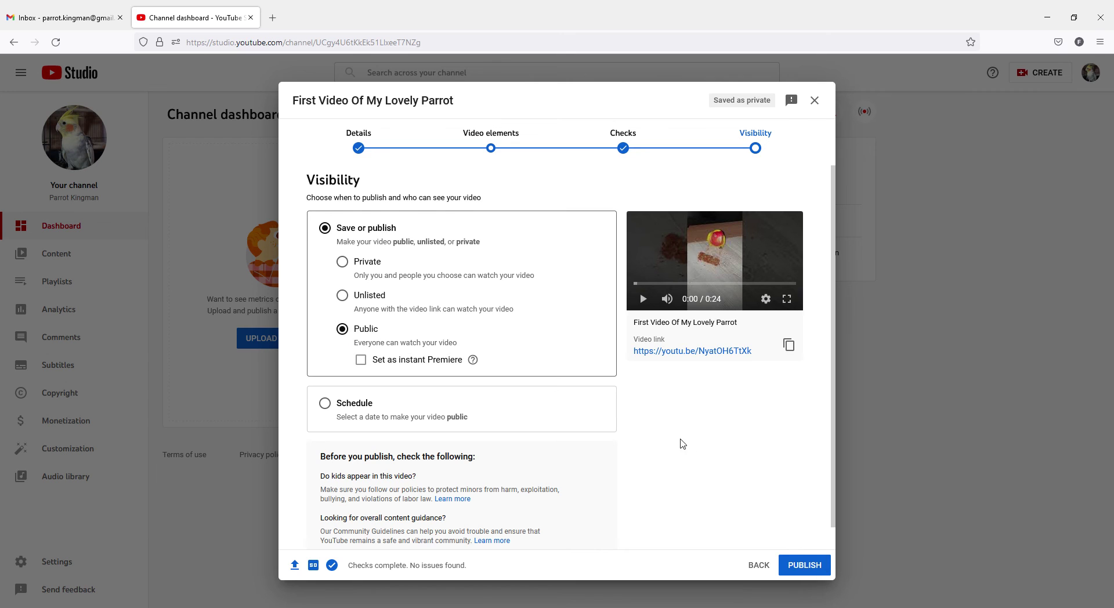
scroll(690, 449, down, 1)
click(820, 569)
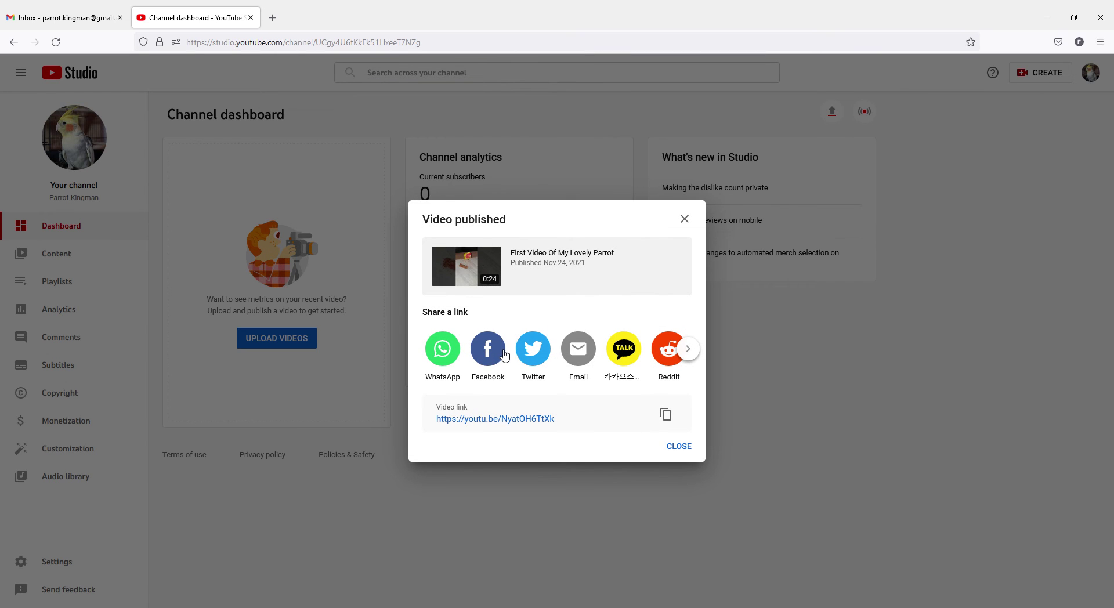
- Open the Facebook share page for the published video, and close it along with the sharing dialog
click(494, 356)
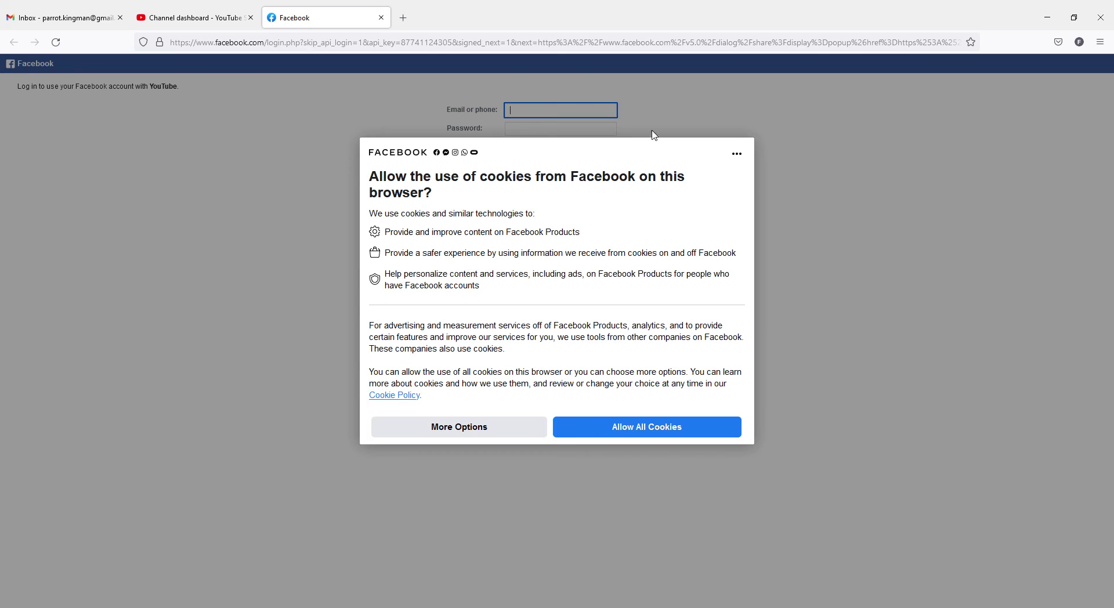
click(667, 120)
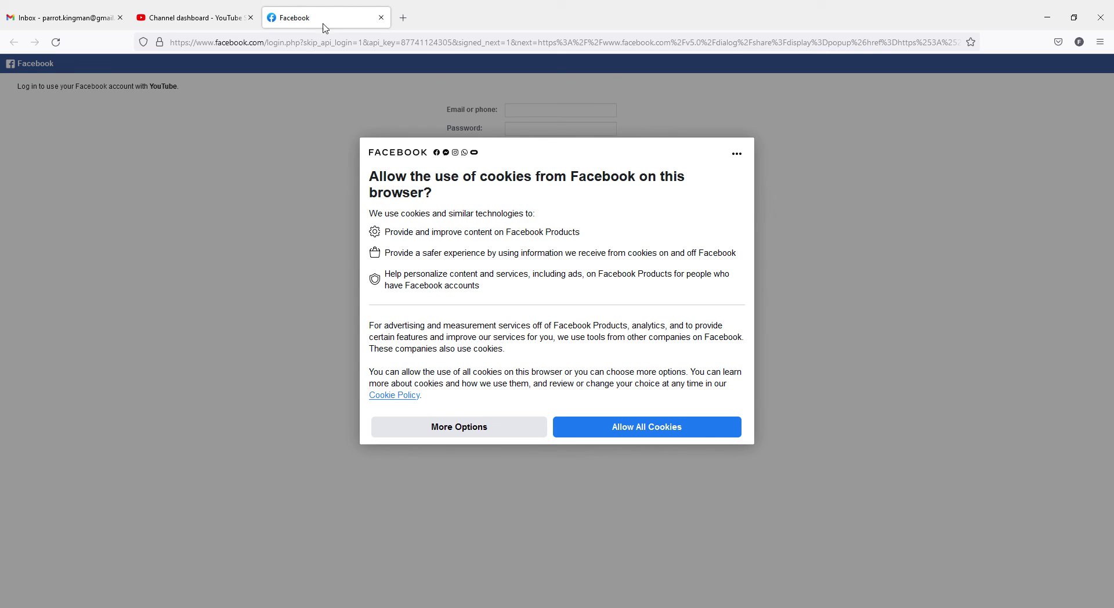
click(380, 18)
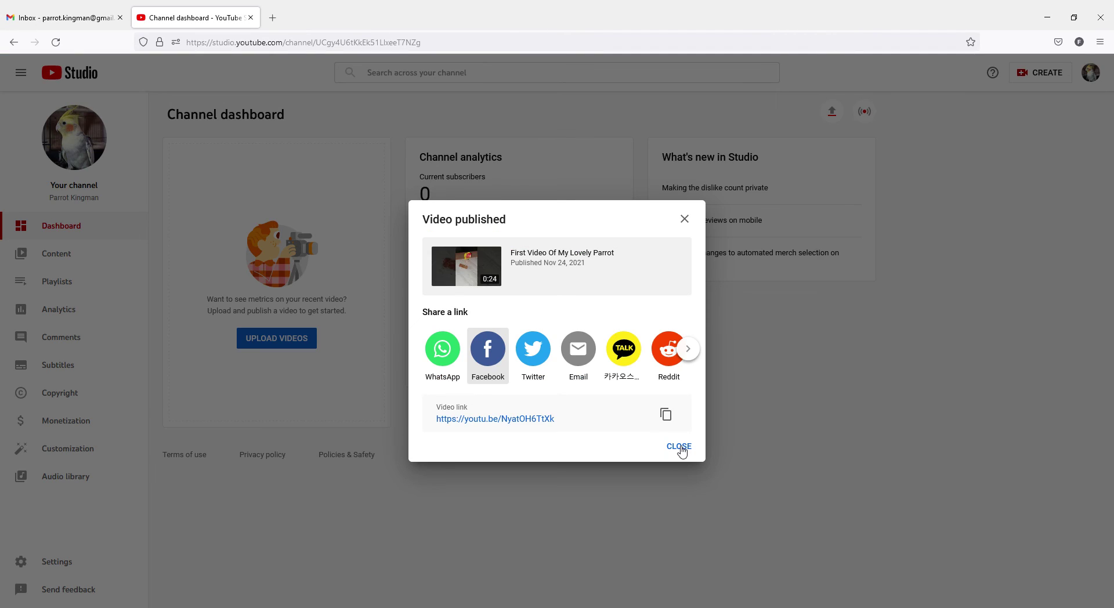
click(678, 446)
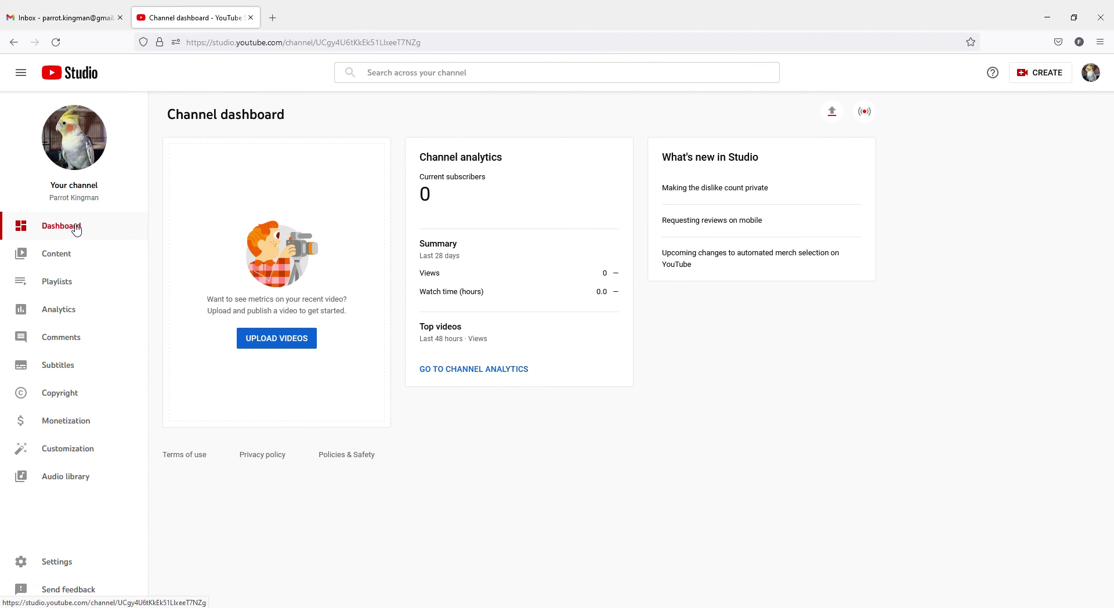
- Reload the channel dashboard and examine the latest video's performance figures and the channel's subscriber analytics
click(56, 41)
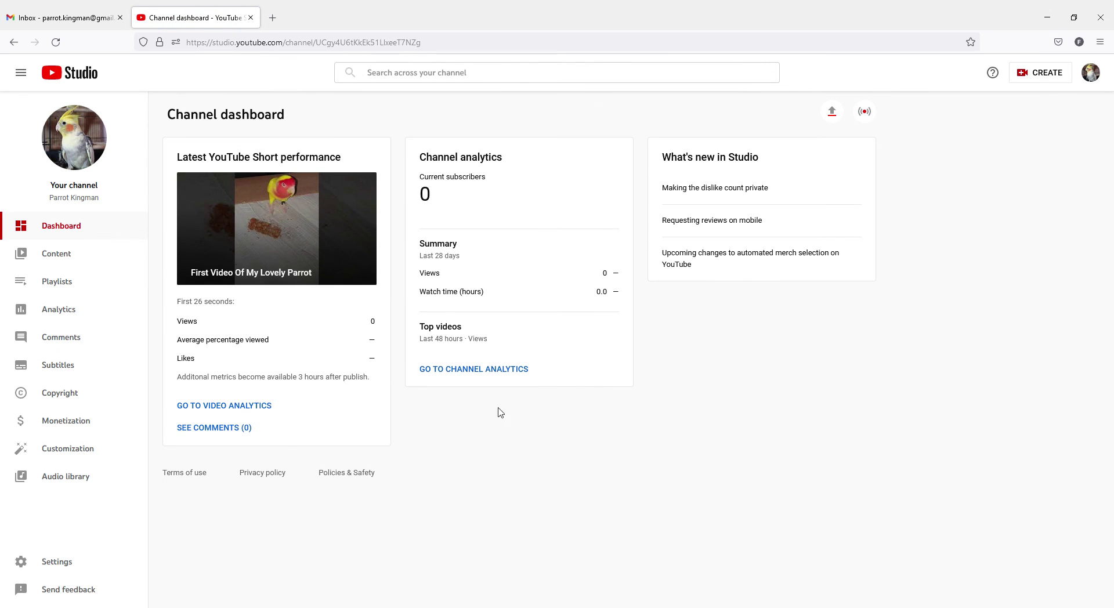
drag(177, 323, 221, 321)
click(373, 322)
drag(197, 360, 146, 333)
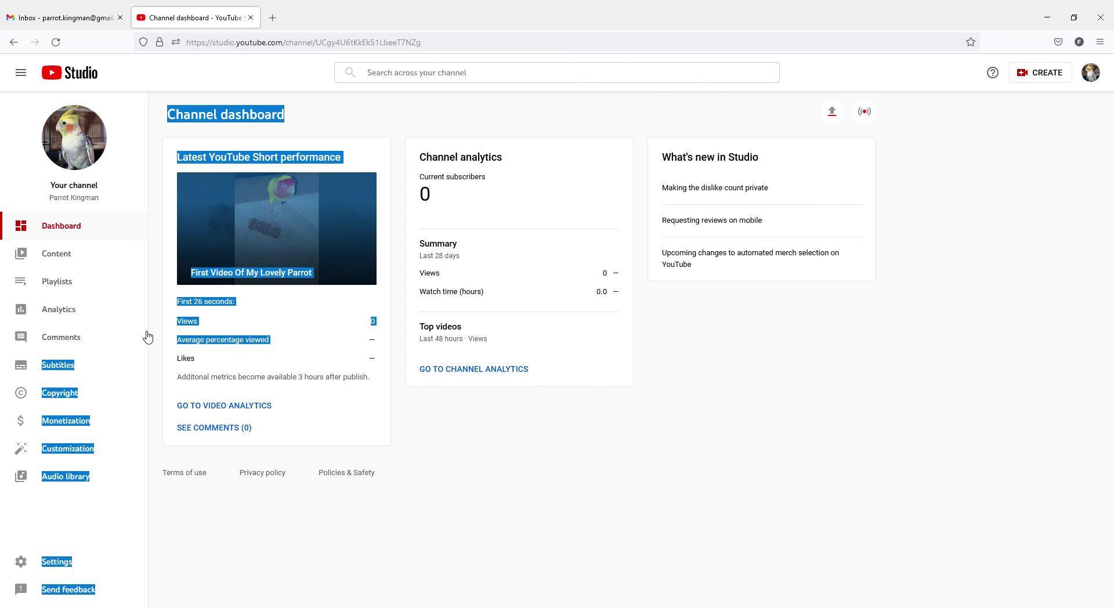
click(342, 354)
drag(485, 167, 419, 158)
click(440, 203)
double_click(428, 200)
click(450, 205)
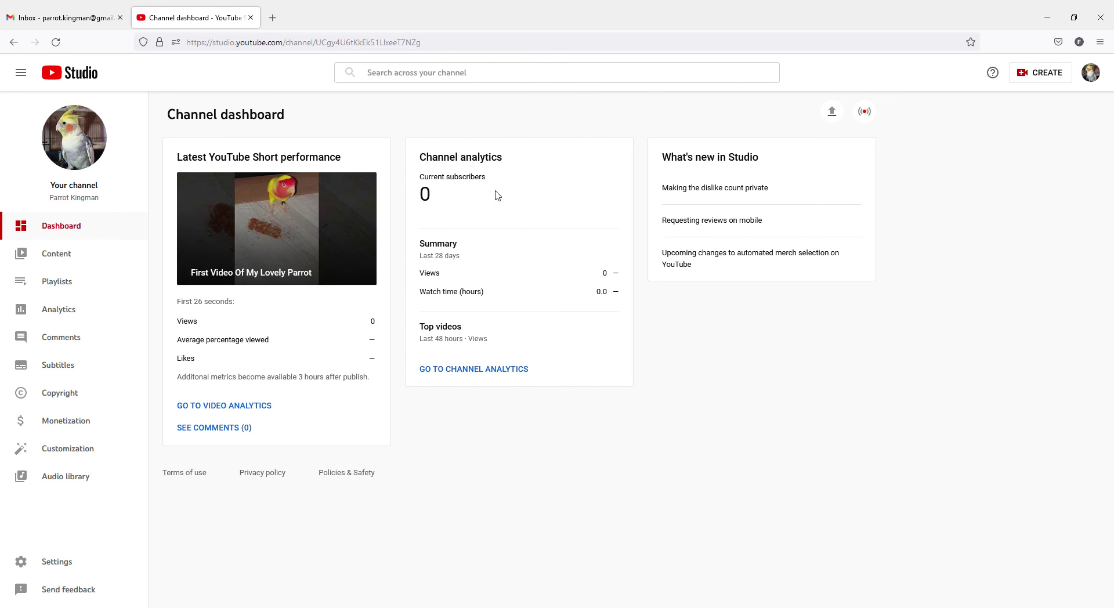
drag(486, 180, 465, 184)
click(538, 202)
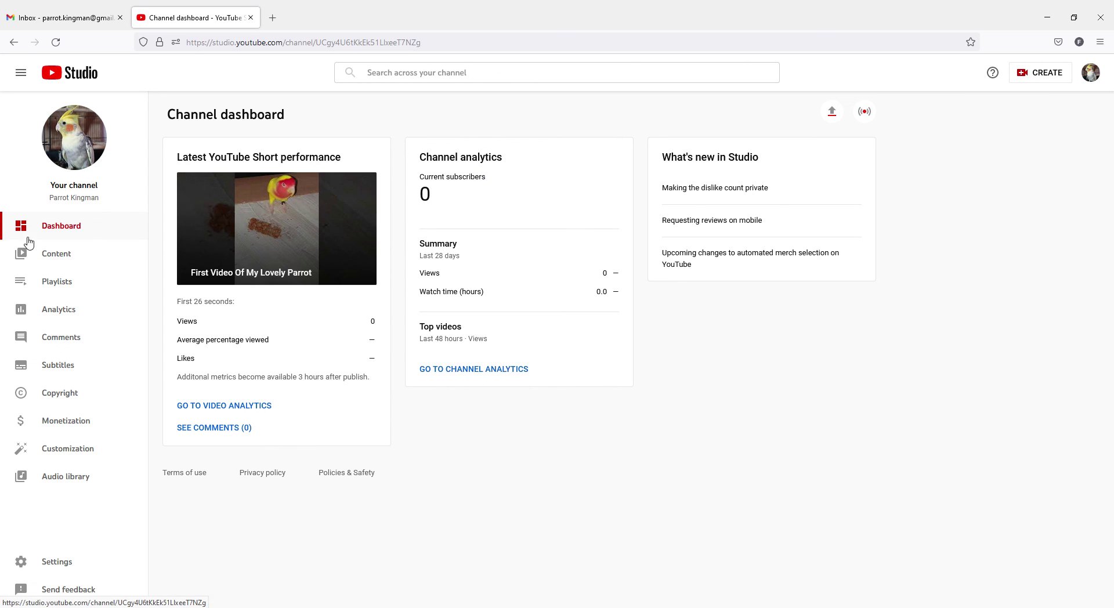
- Open the published parrot video's details for editing from the channel content list
click(49, 258)
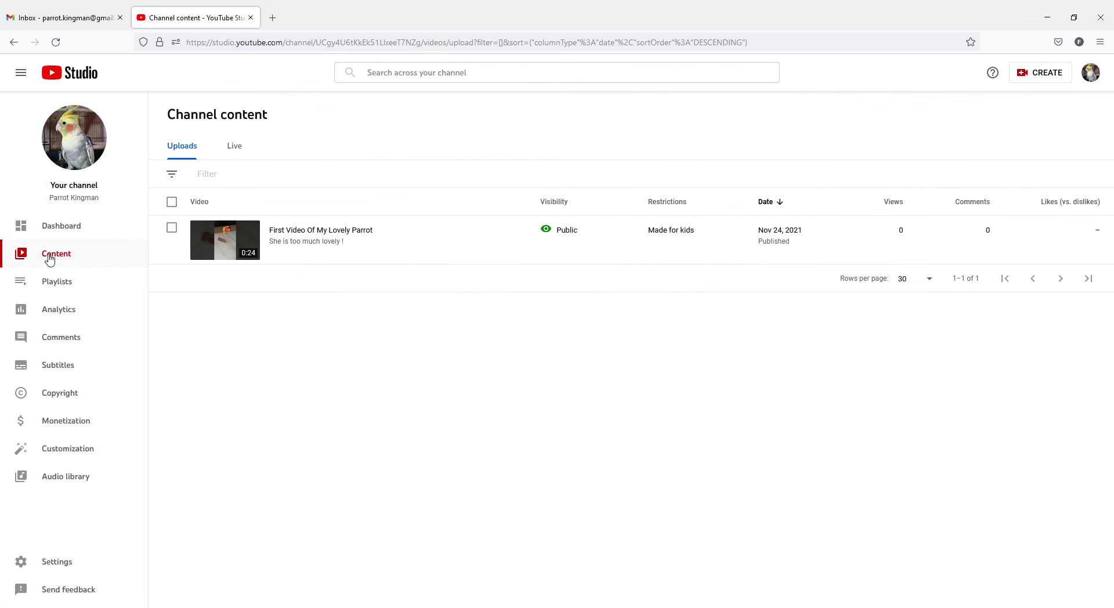
mouse_move(277, 242)
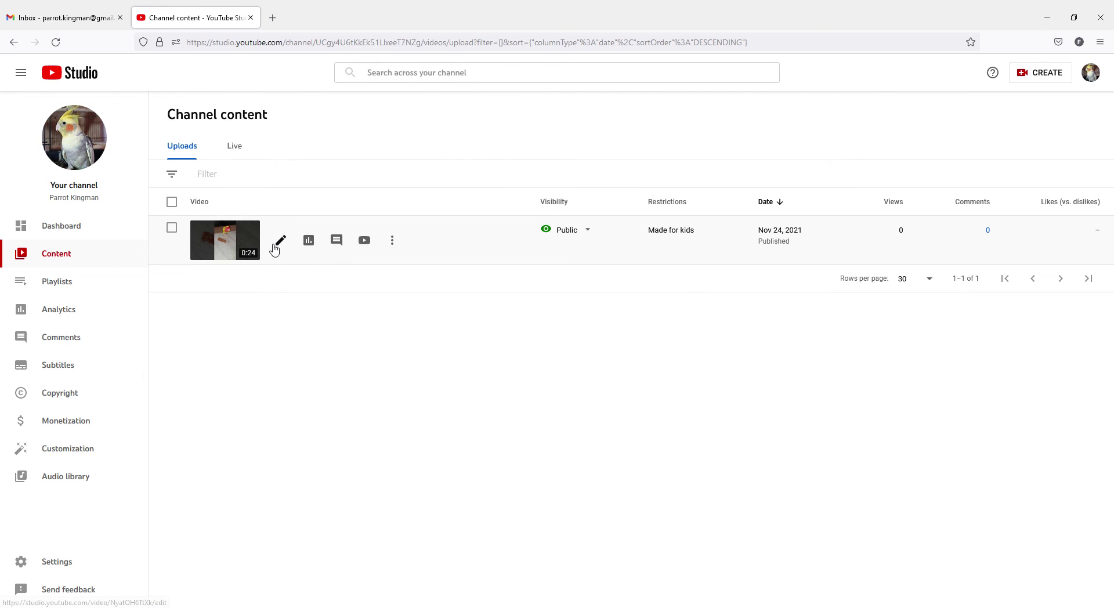
click(281, 240)
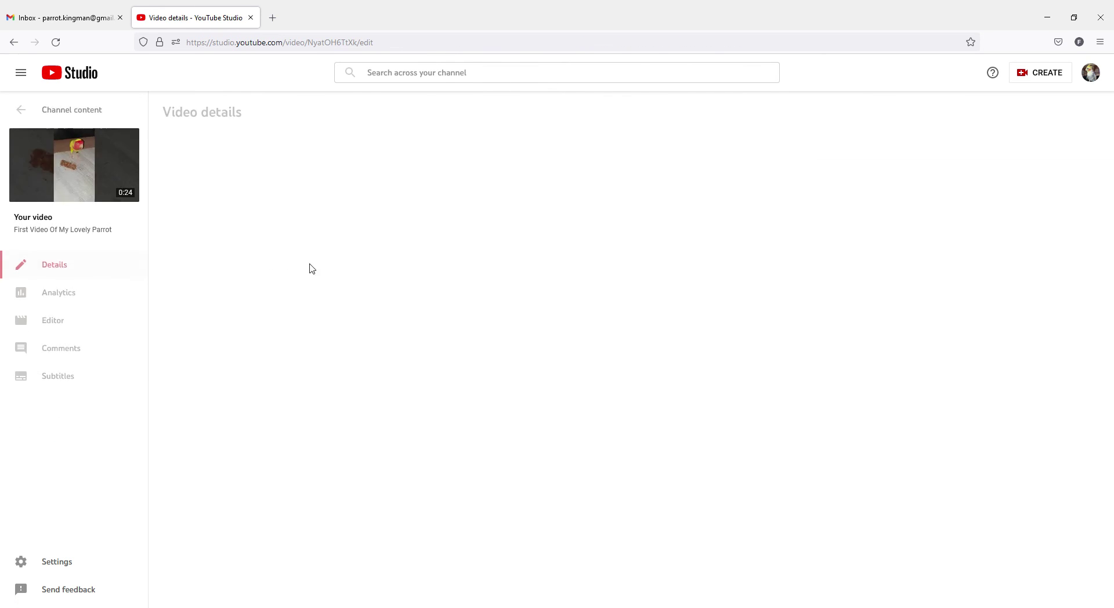
- Try the second and third suggested thumbnails for the video, and reselect the first one
click(408, 426)
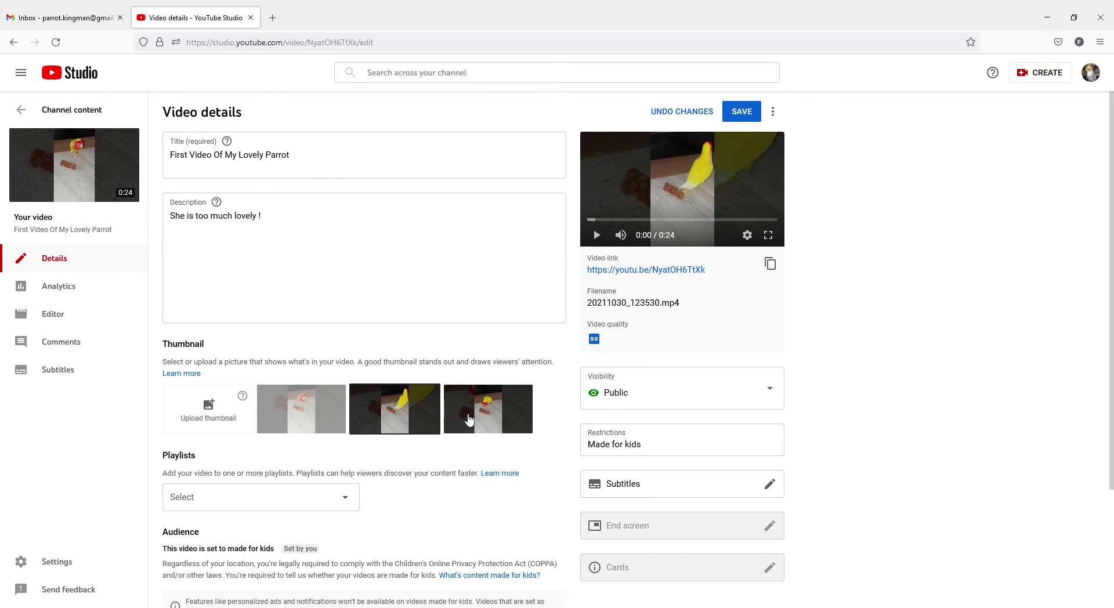
click(464, 419)
click(390, 427)
click(313, 416)
scroll(557, 400, down, 3)
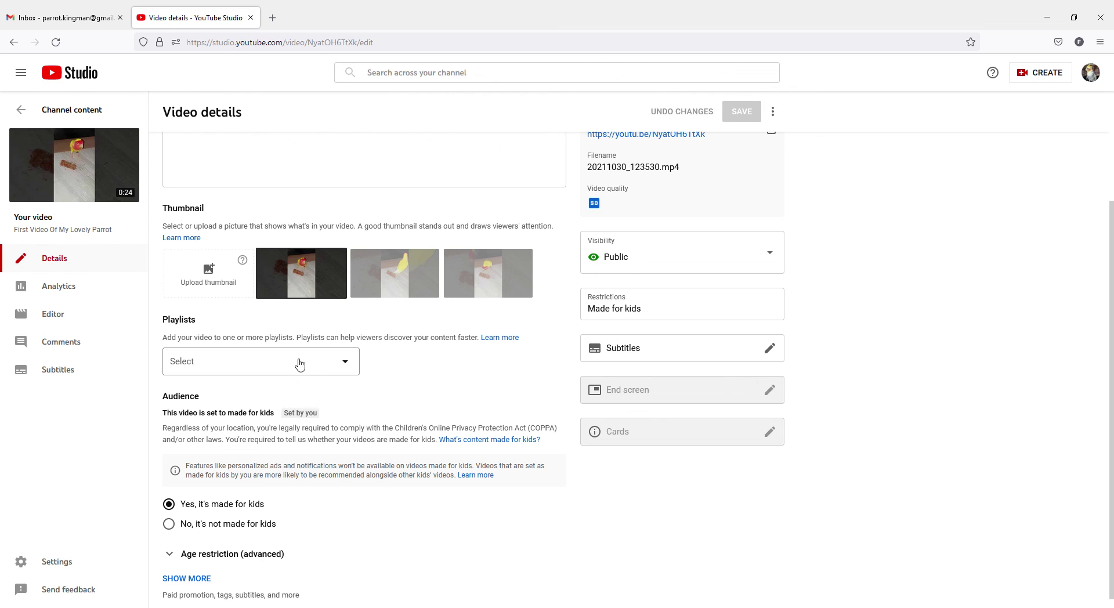
- Open the parrot video in the video editor and add the free music track "North Oakland Extasy"
click(64, 318)
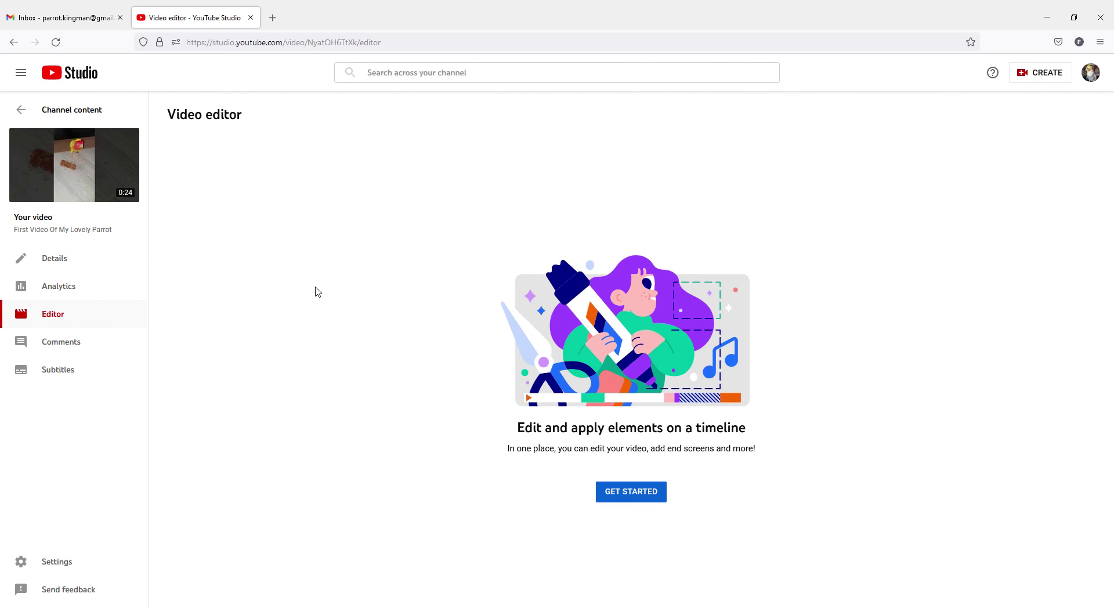
click(648, 506)
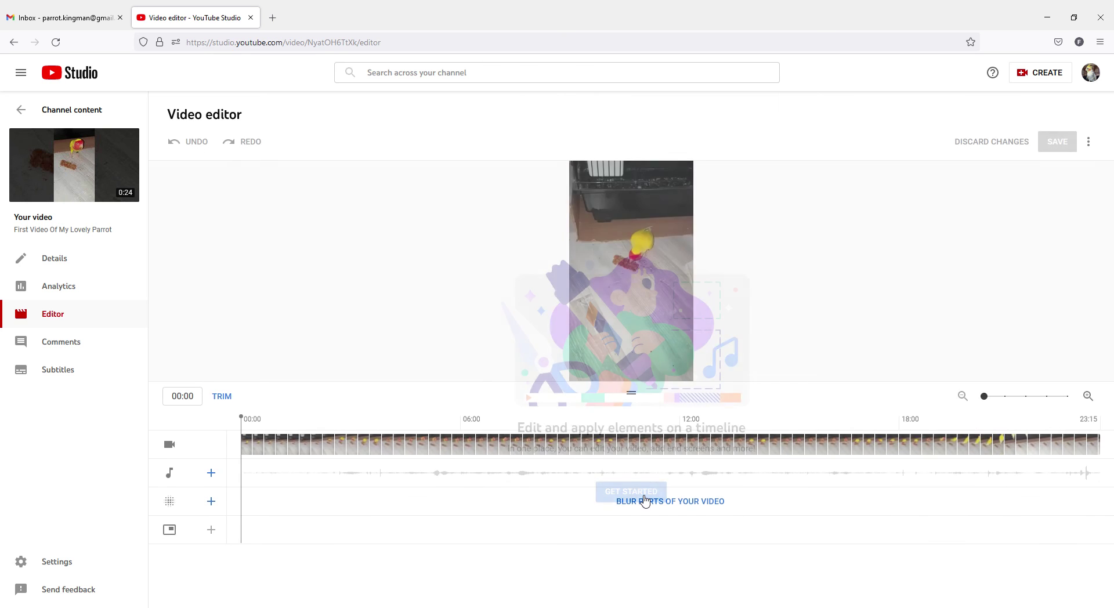
click(215, 476)
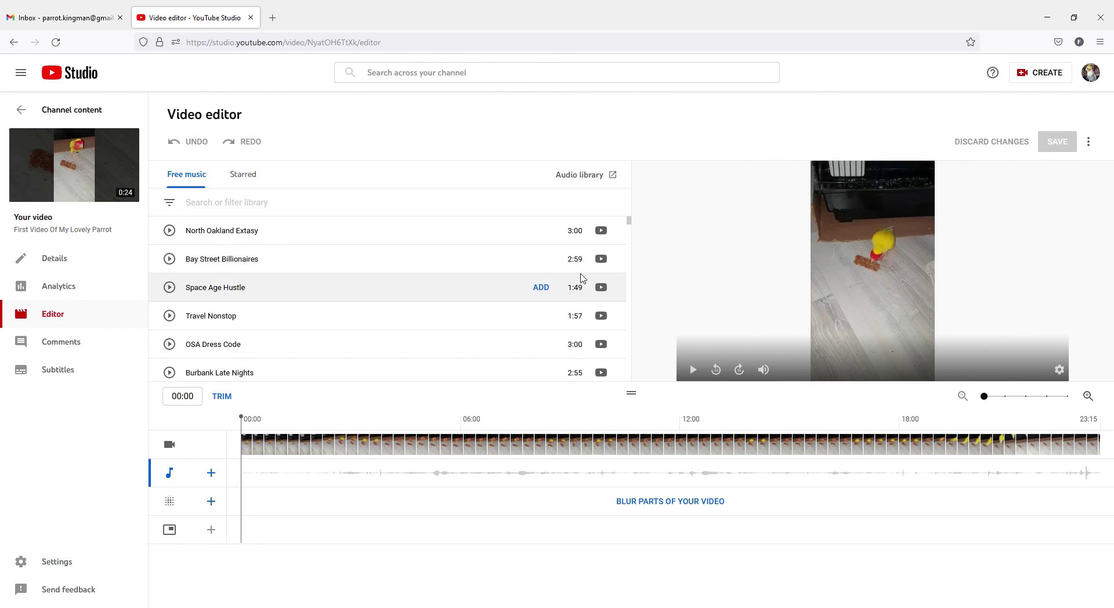
click(542, 231)
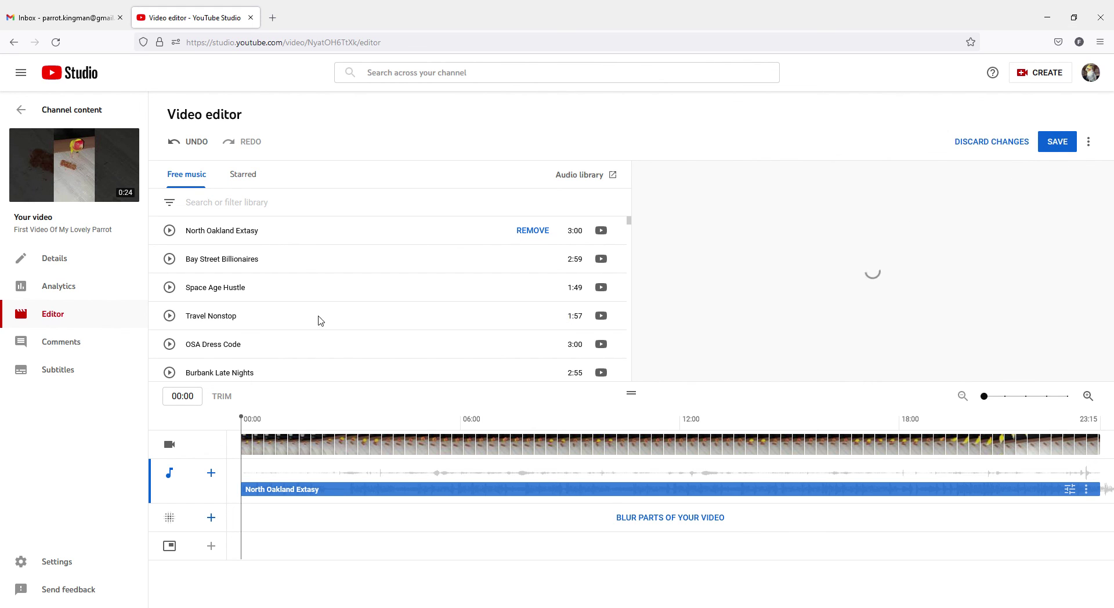
- Discard the unsaved video editor changes, return to the channel content list and dismiss its tip
click(57, 260)
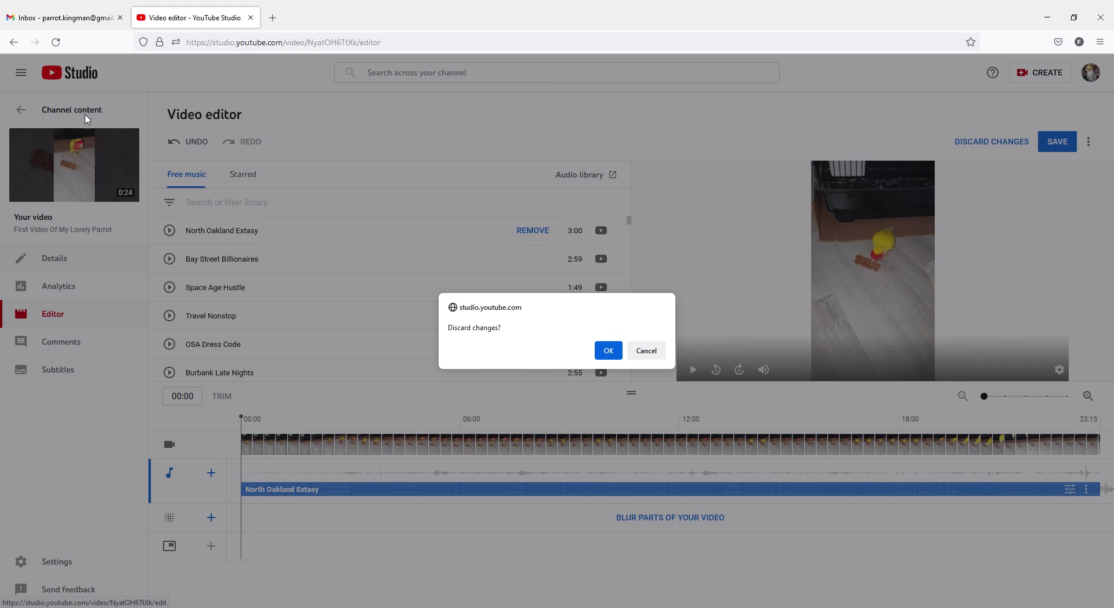
key(Return)
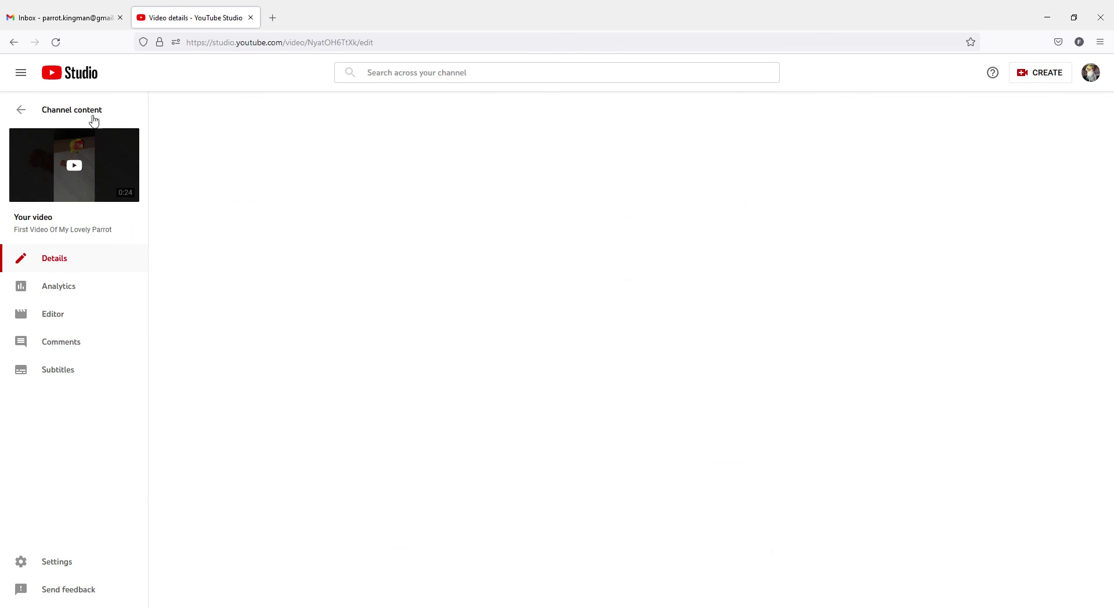
click(96, 111)
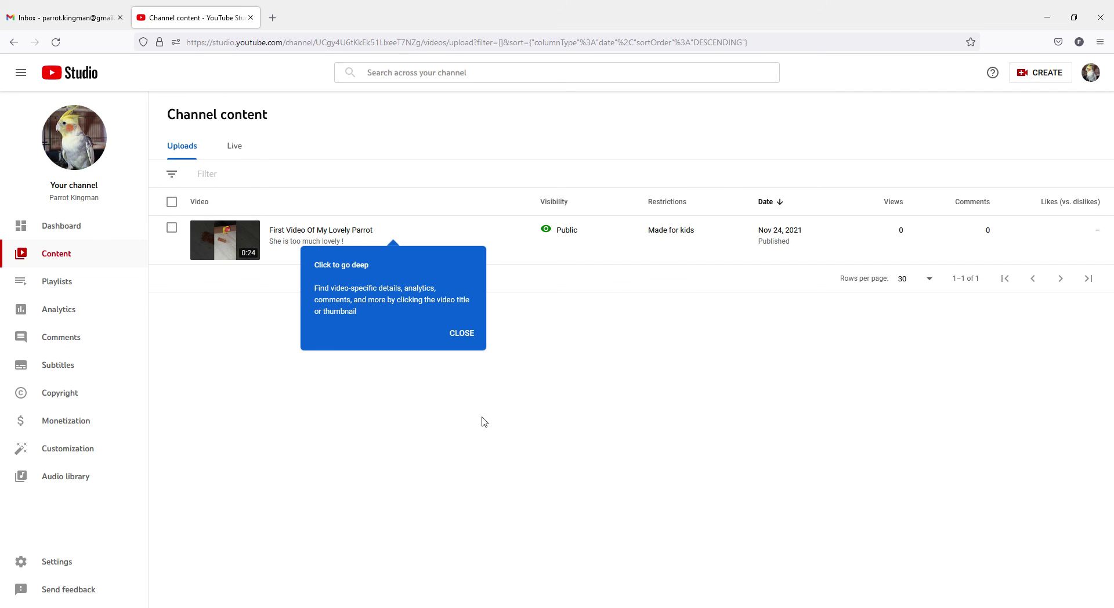
click(462, 333)
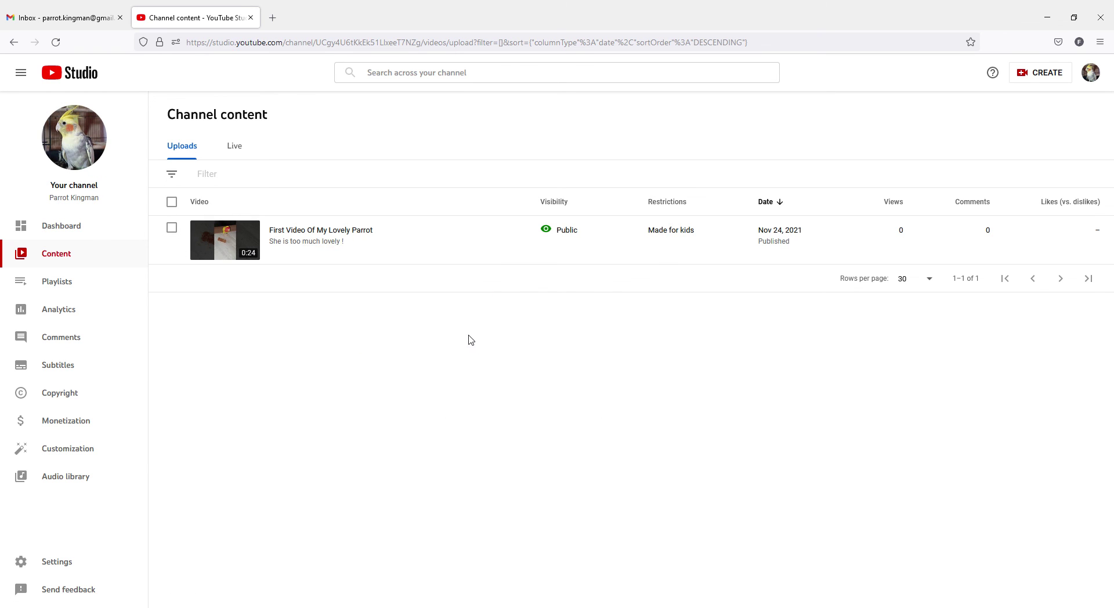
- Enter "Thanks for Watching this video" as a search across the channel
click(495, 81)
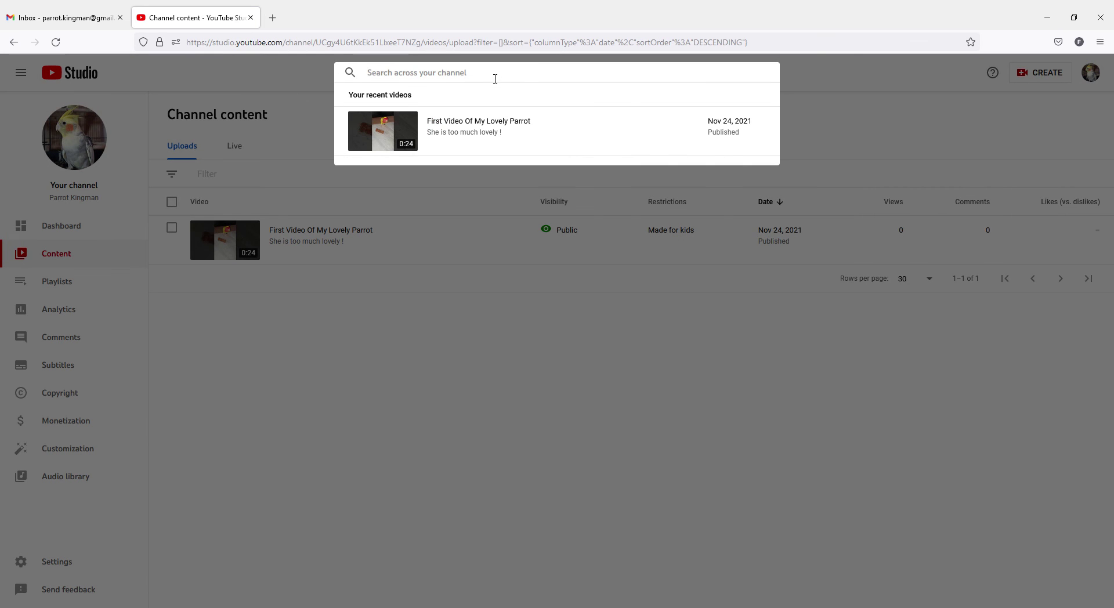
text(Than)
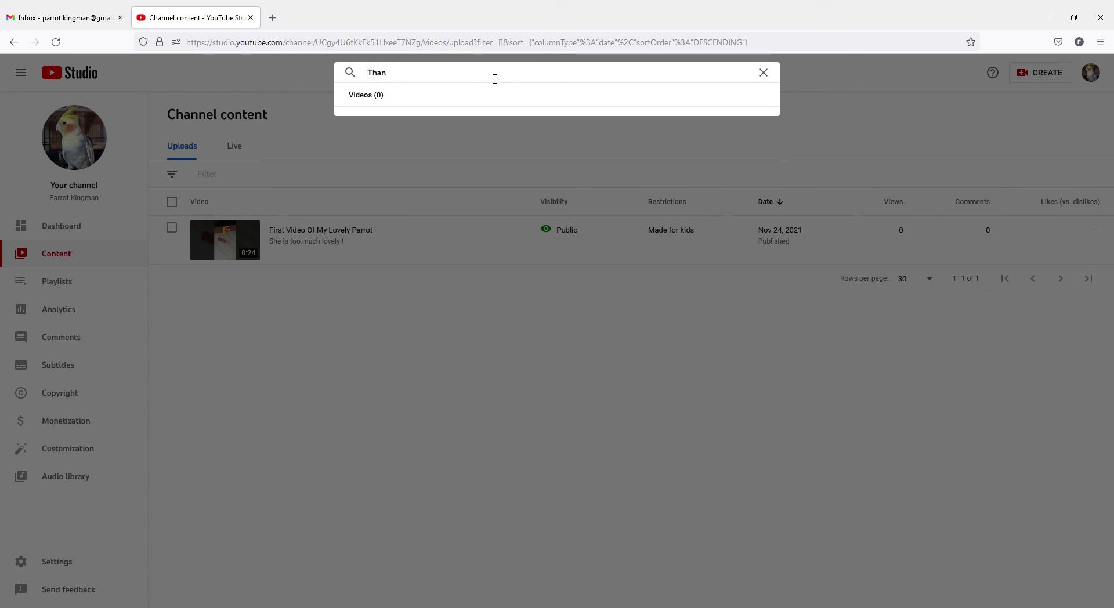
text(ks for Watching)
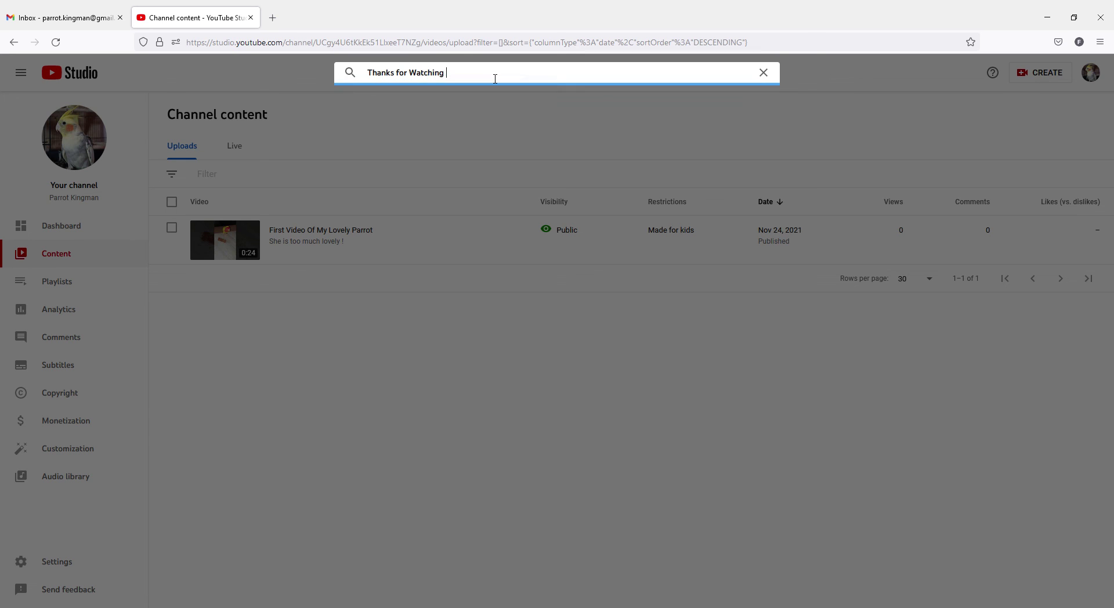
text( this video)
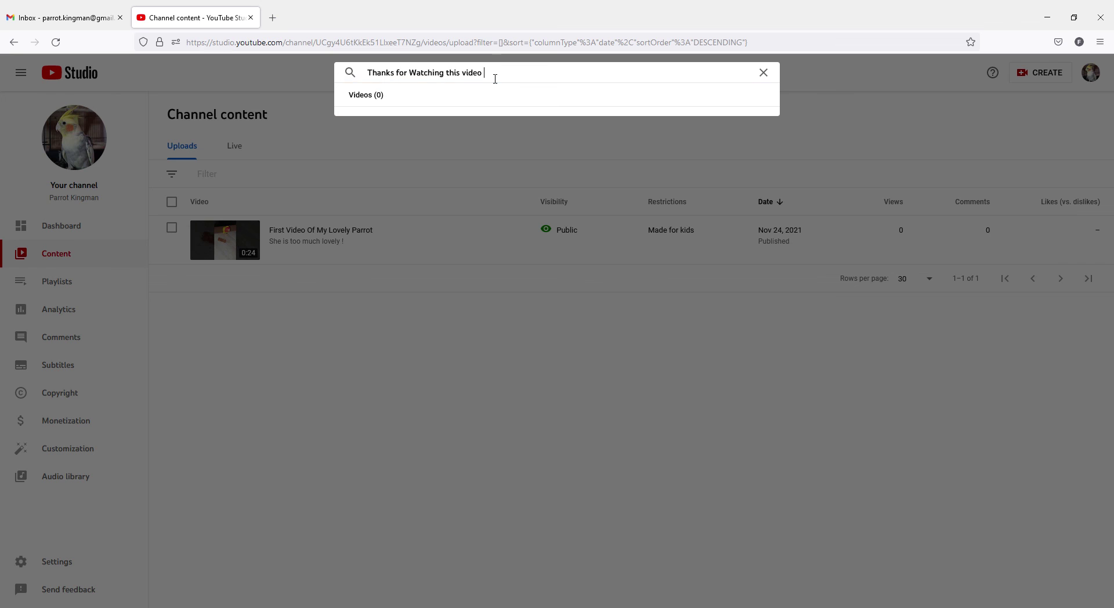